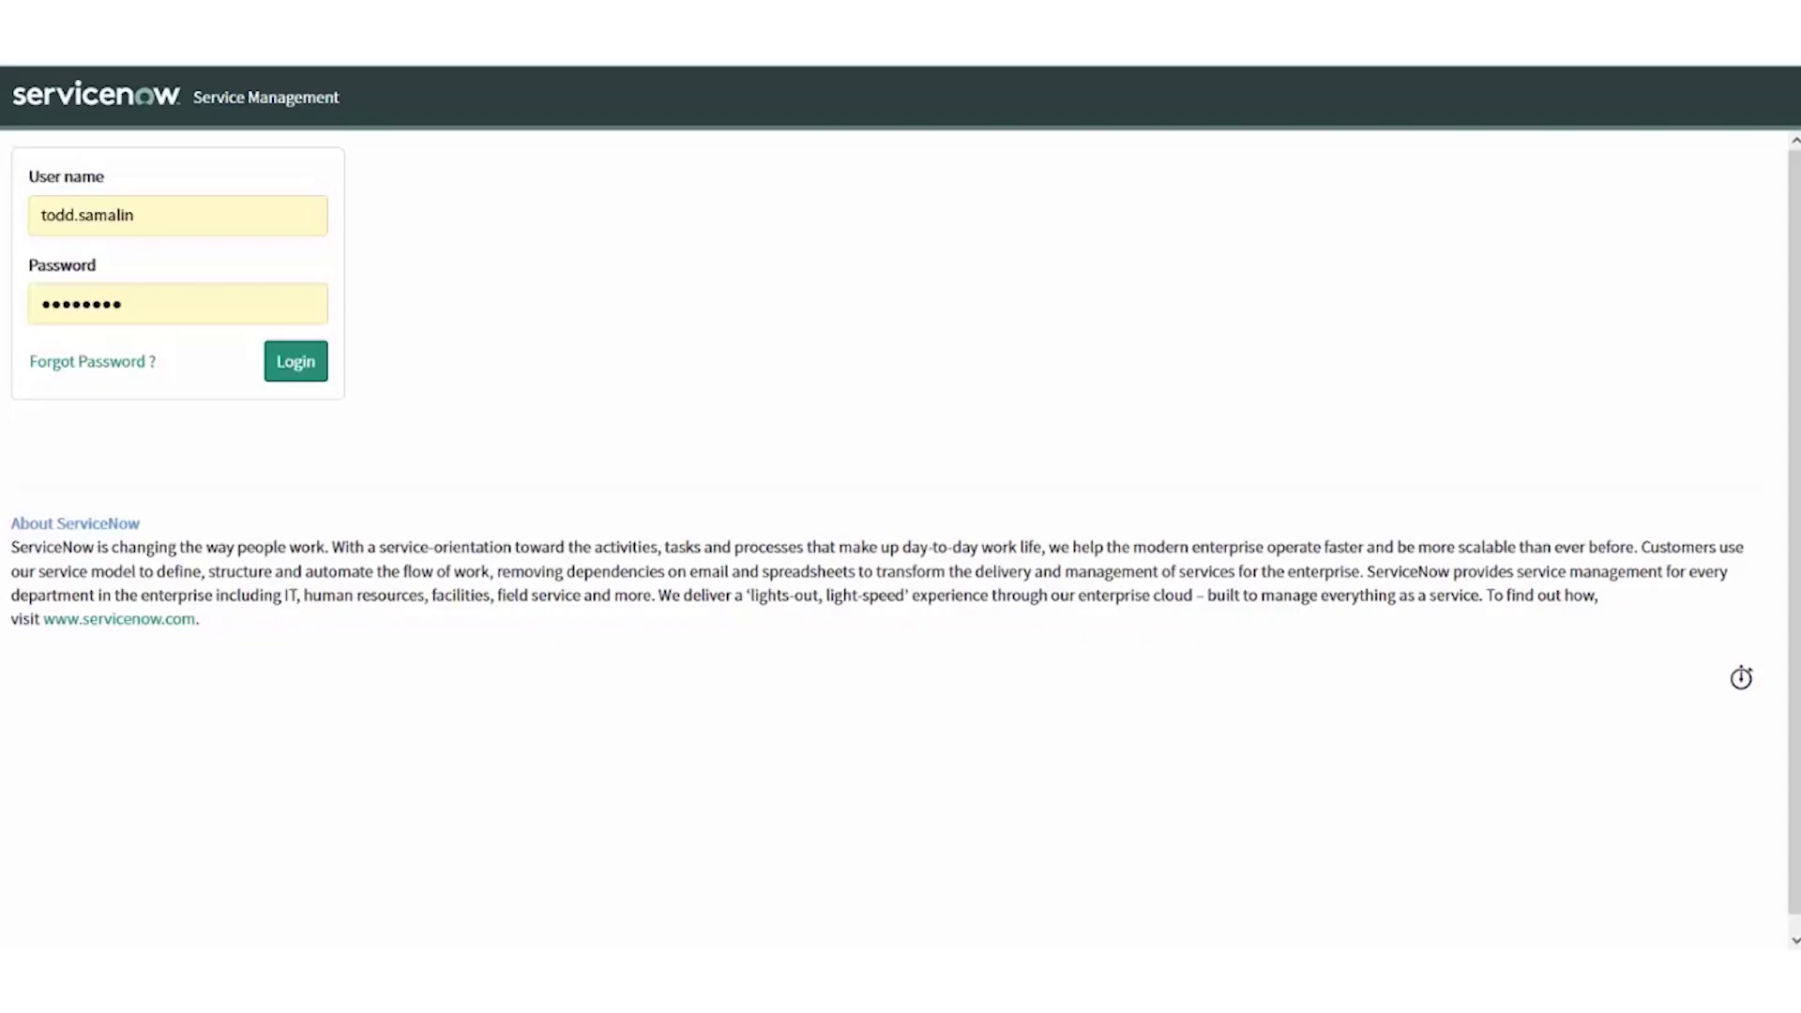
Step: Sign in to ServiceNow with the agent's username and password
left_click(274, 376)
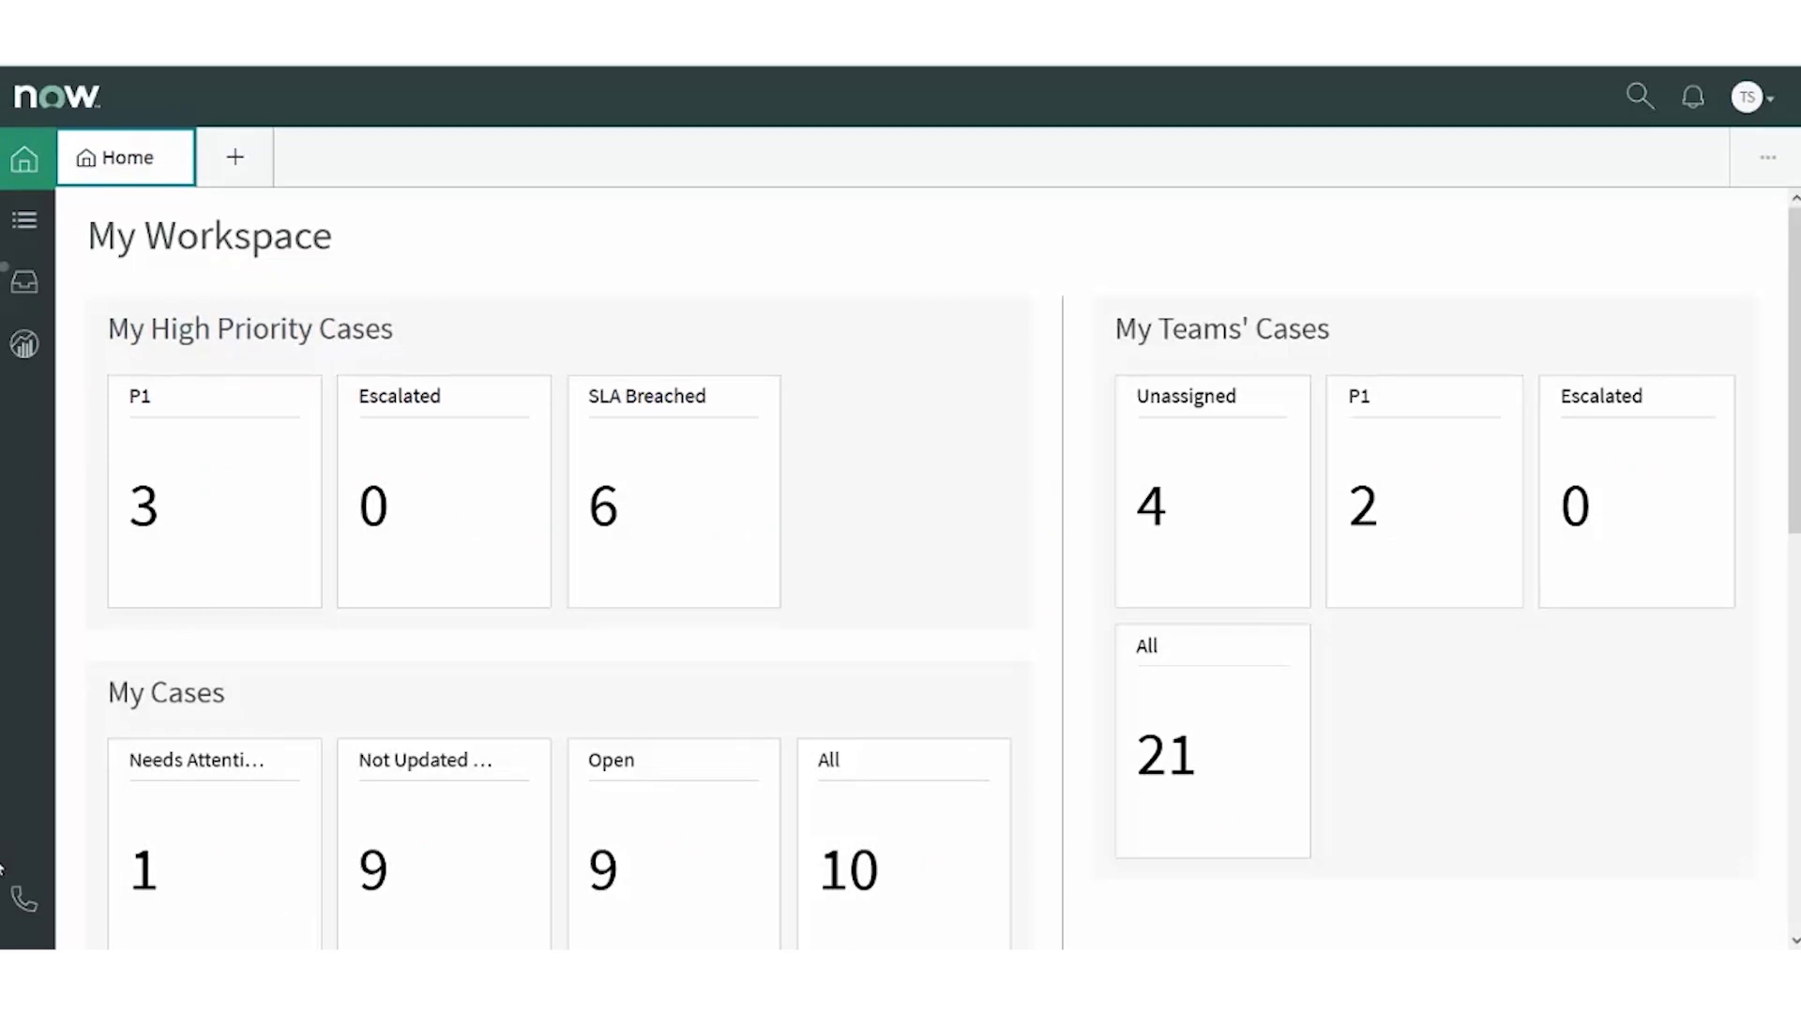
Step: Open the b+s Connects softphone panel and its agent status dropdown
left_click(25, 899)
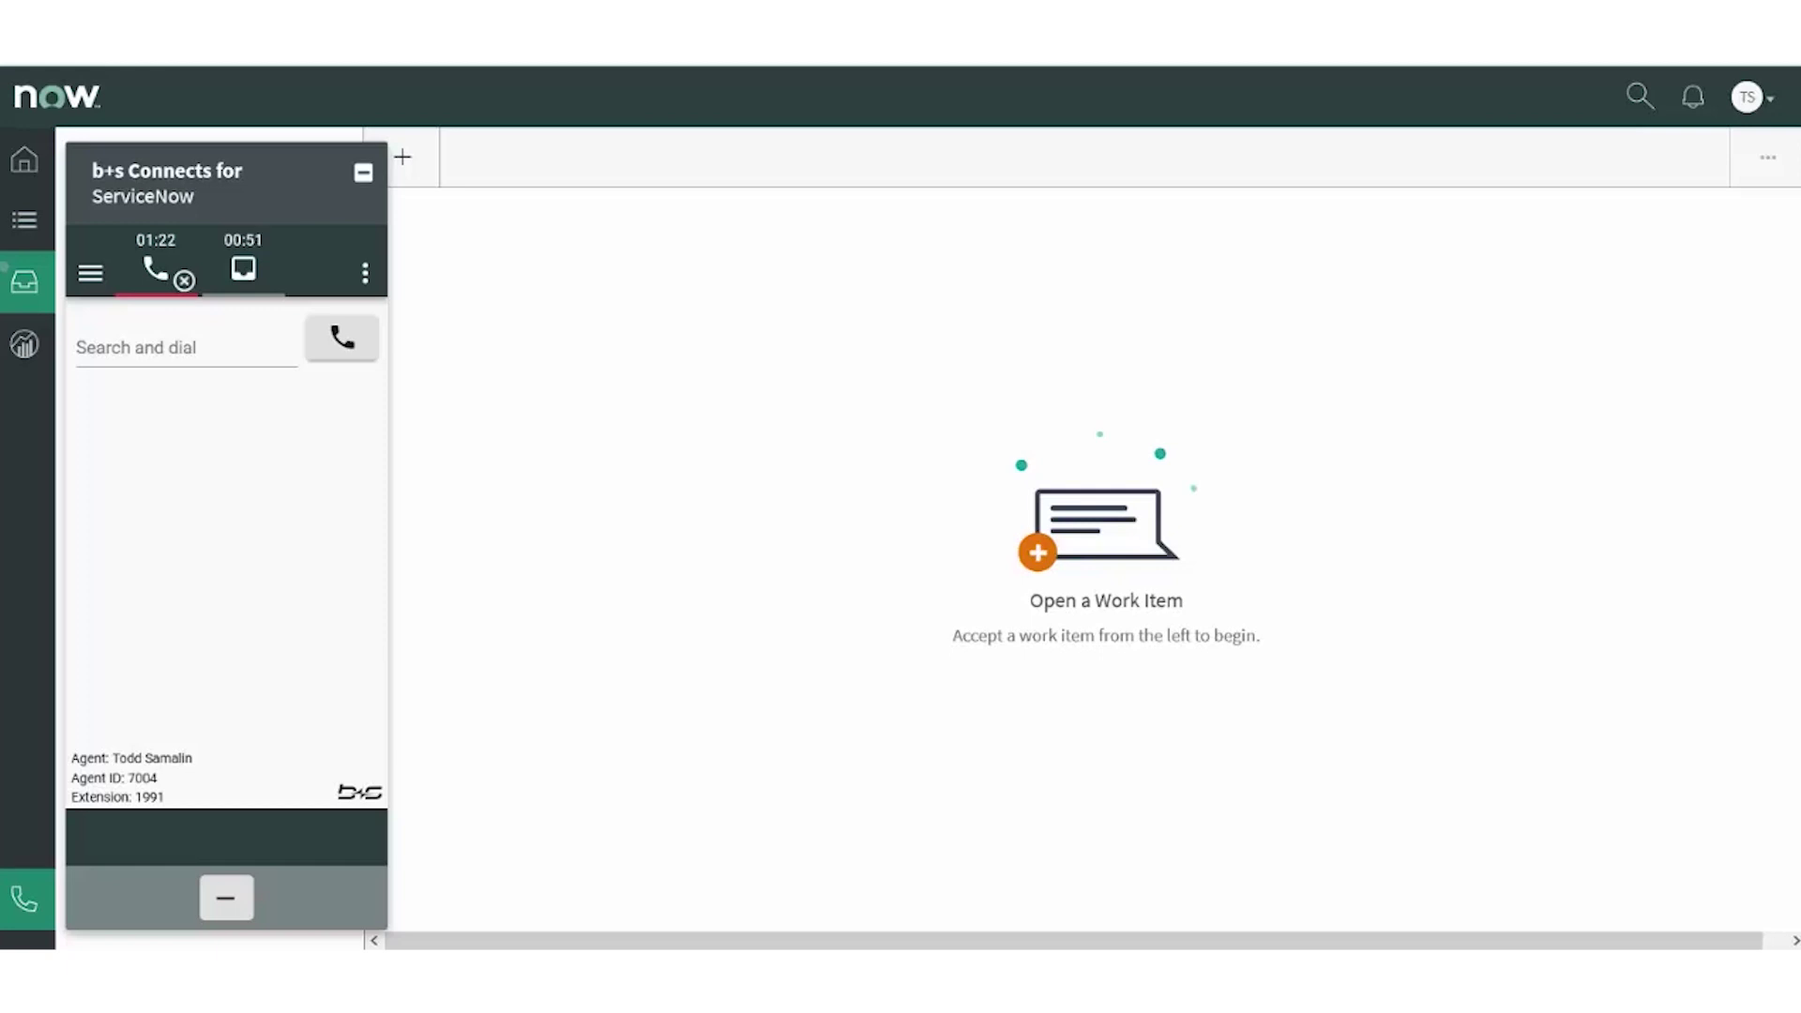
left_click(143, 269)
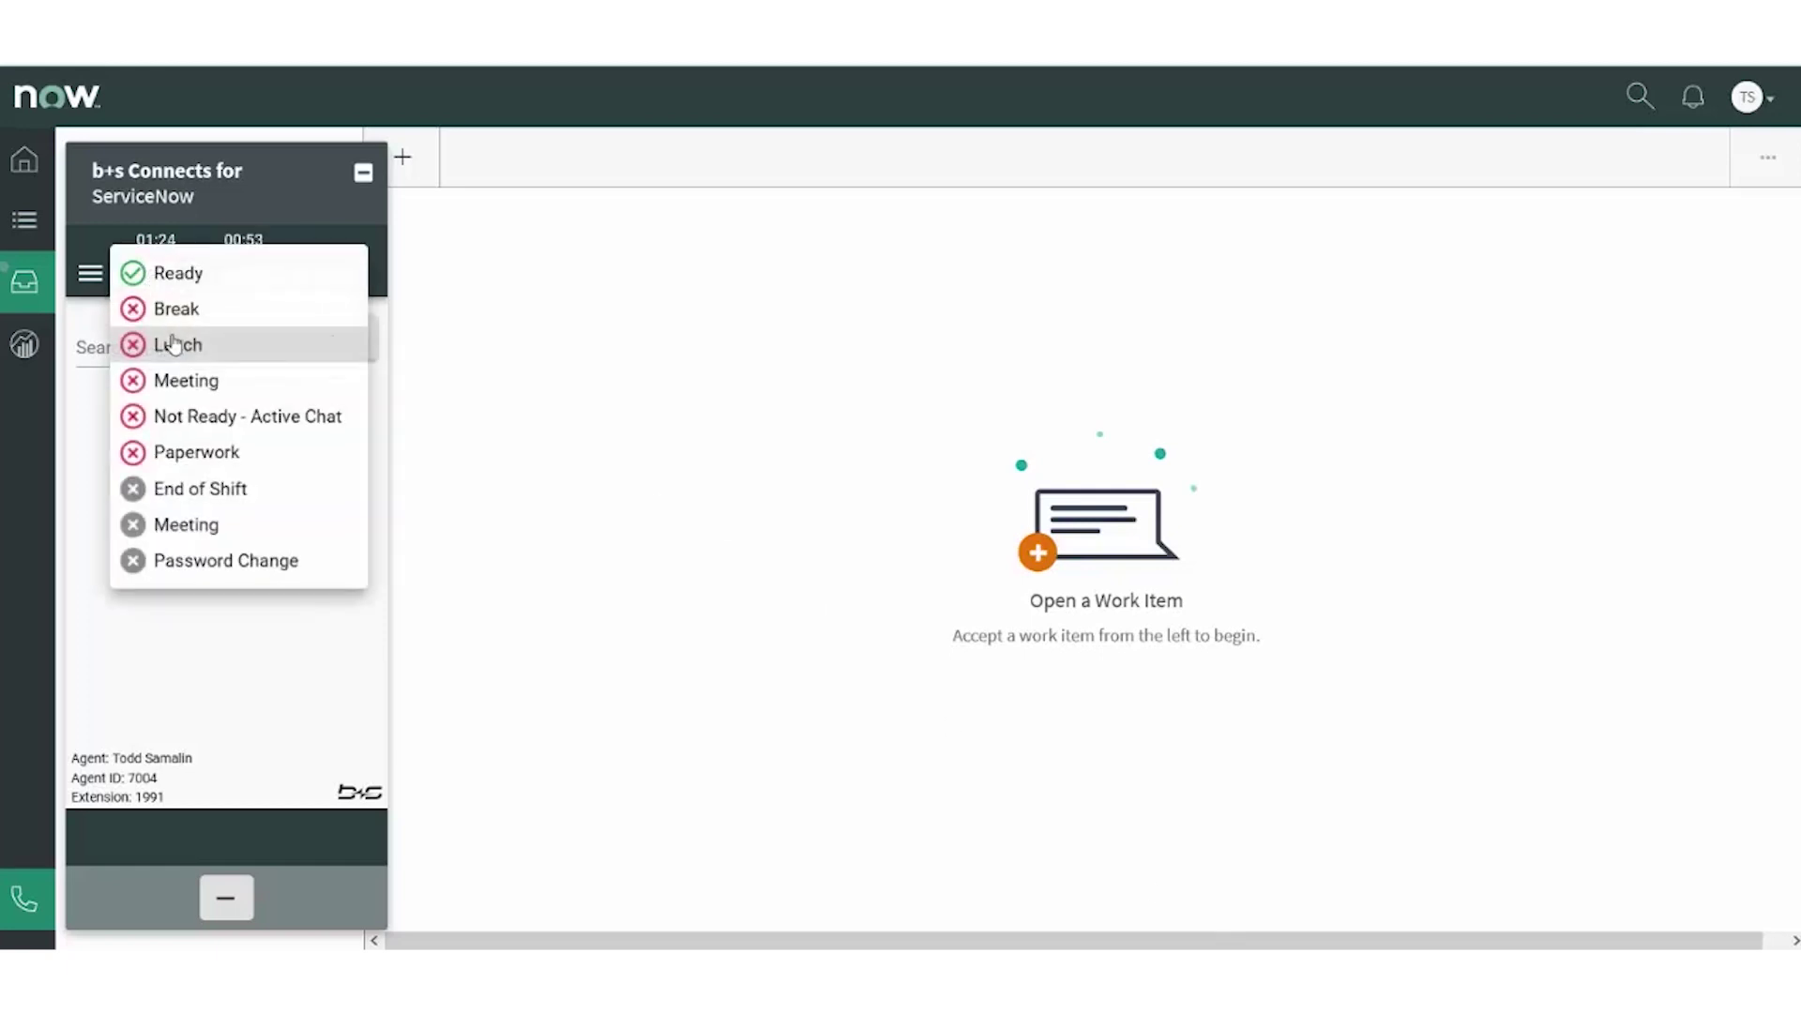
Step: Set the agent status to Ready and answer the incoming customer call
left_click(179, 277)
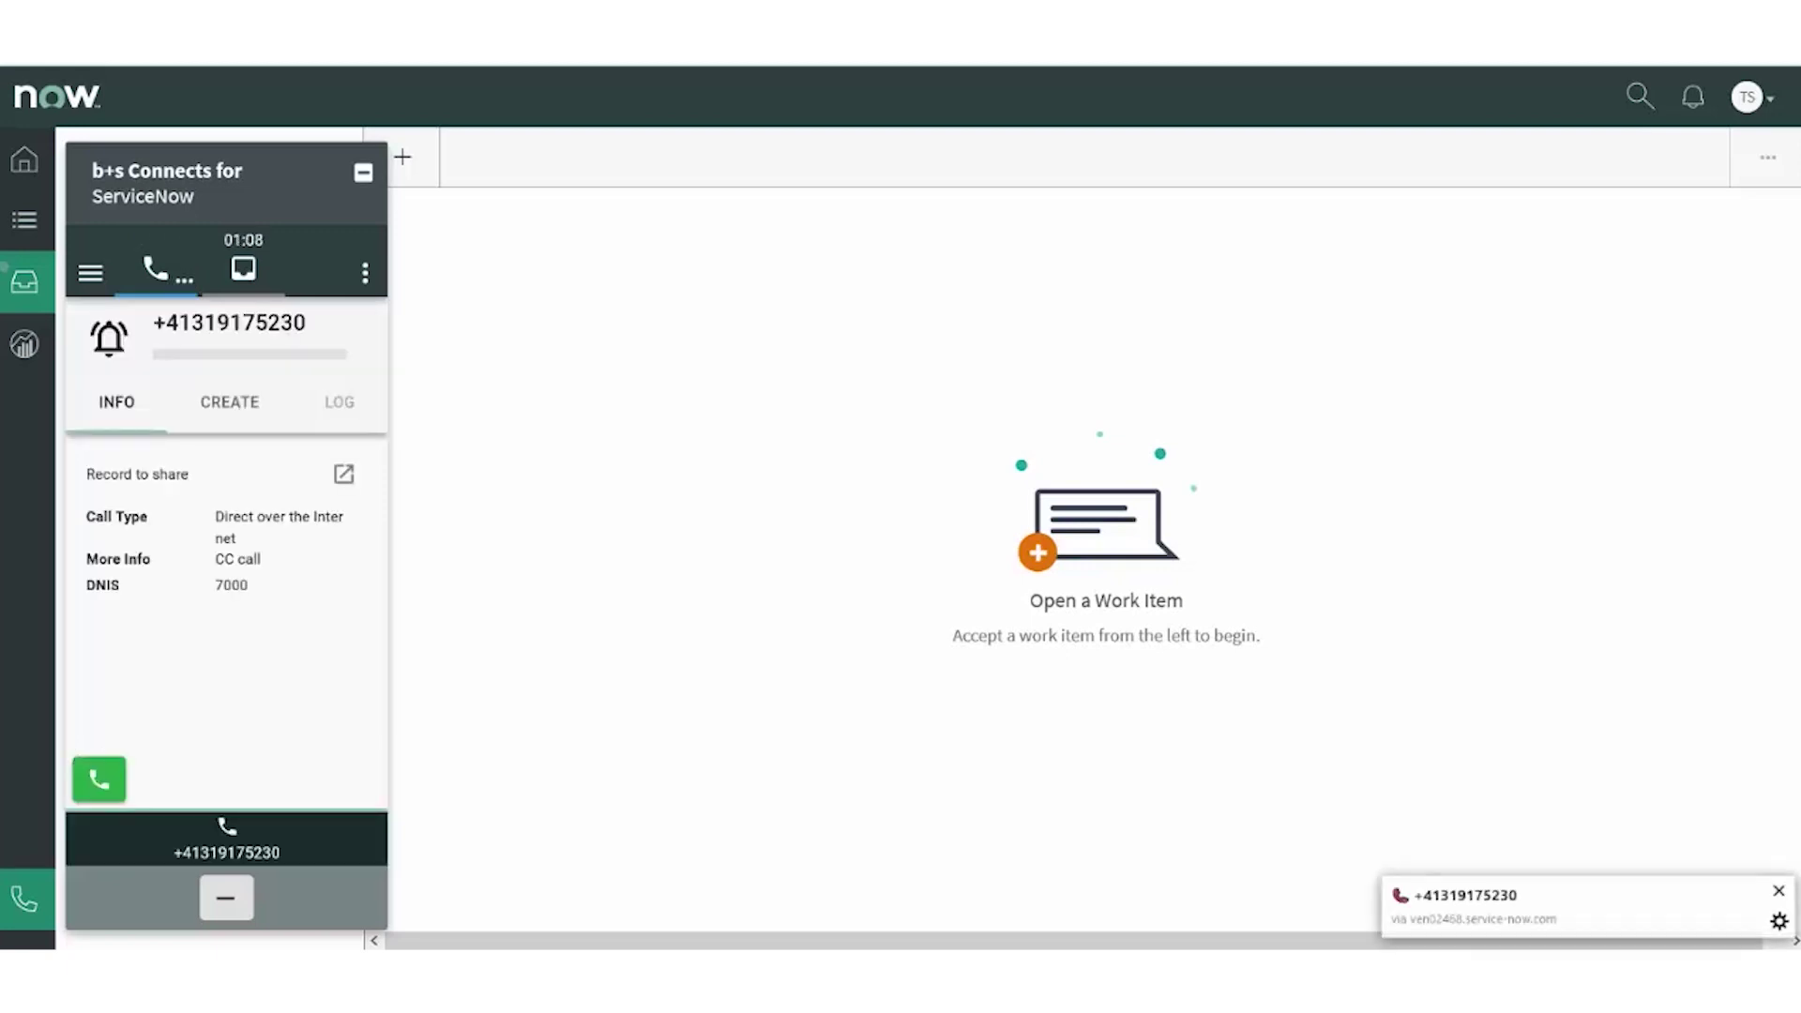
left_click(102, 782)
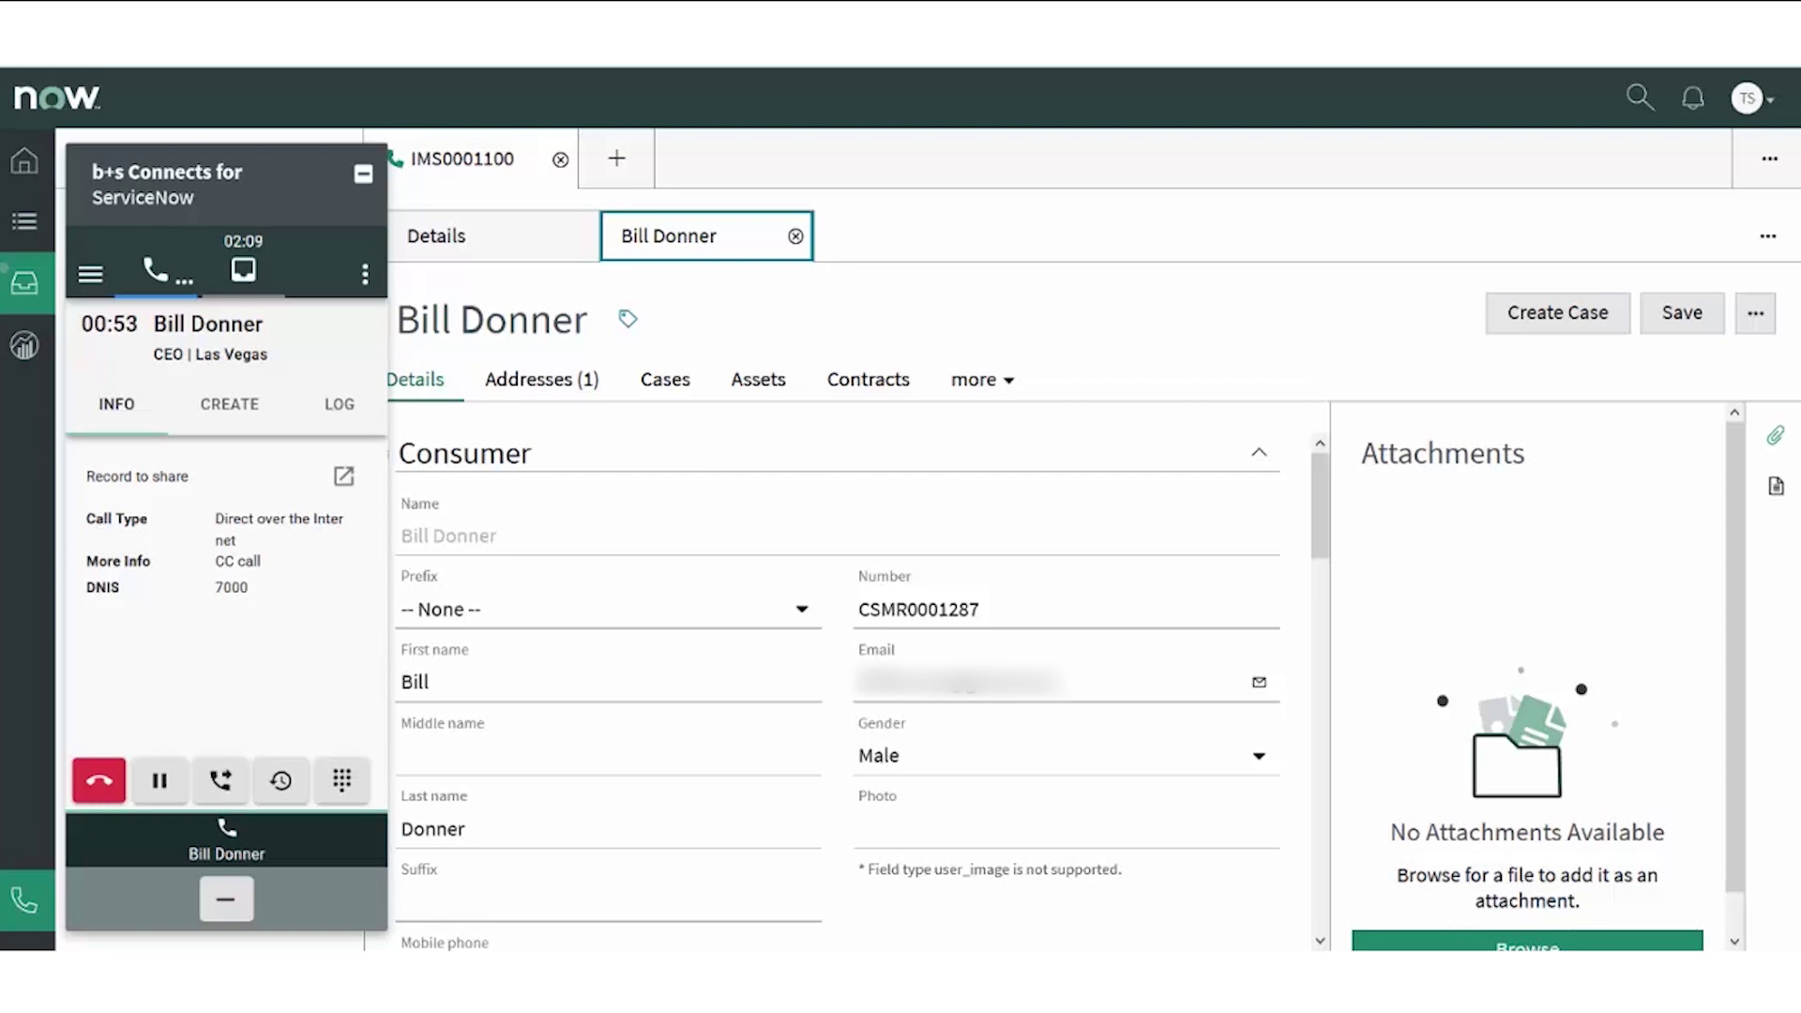
Step: Switch the call panel to its LOG view and expand the Note section
left_click(343, 410)
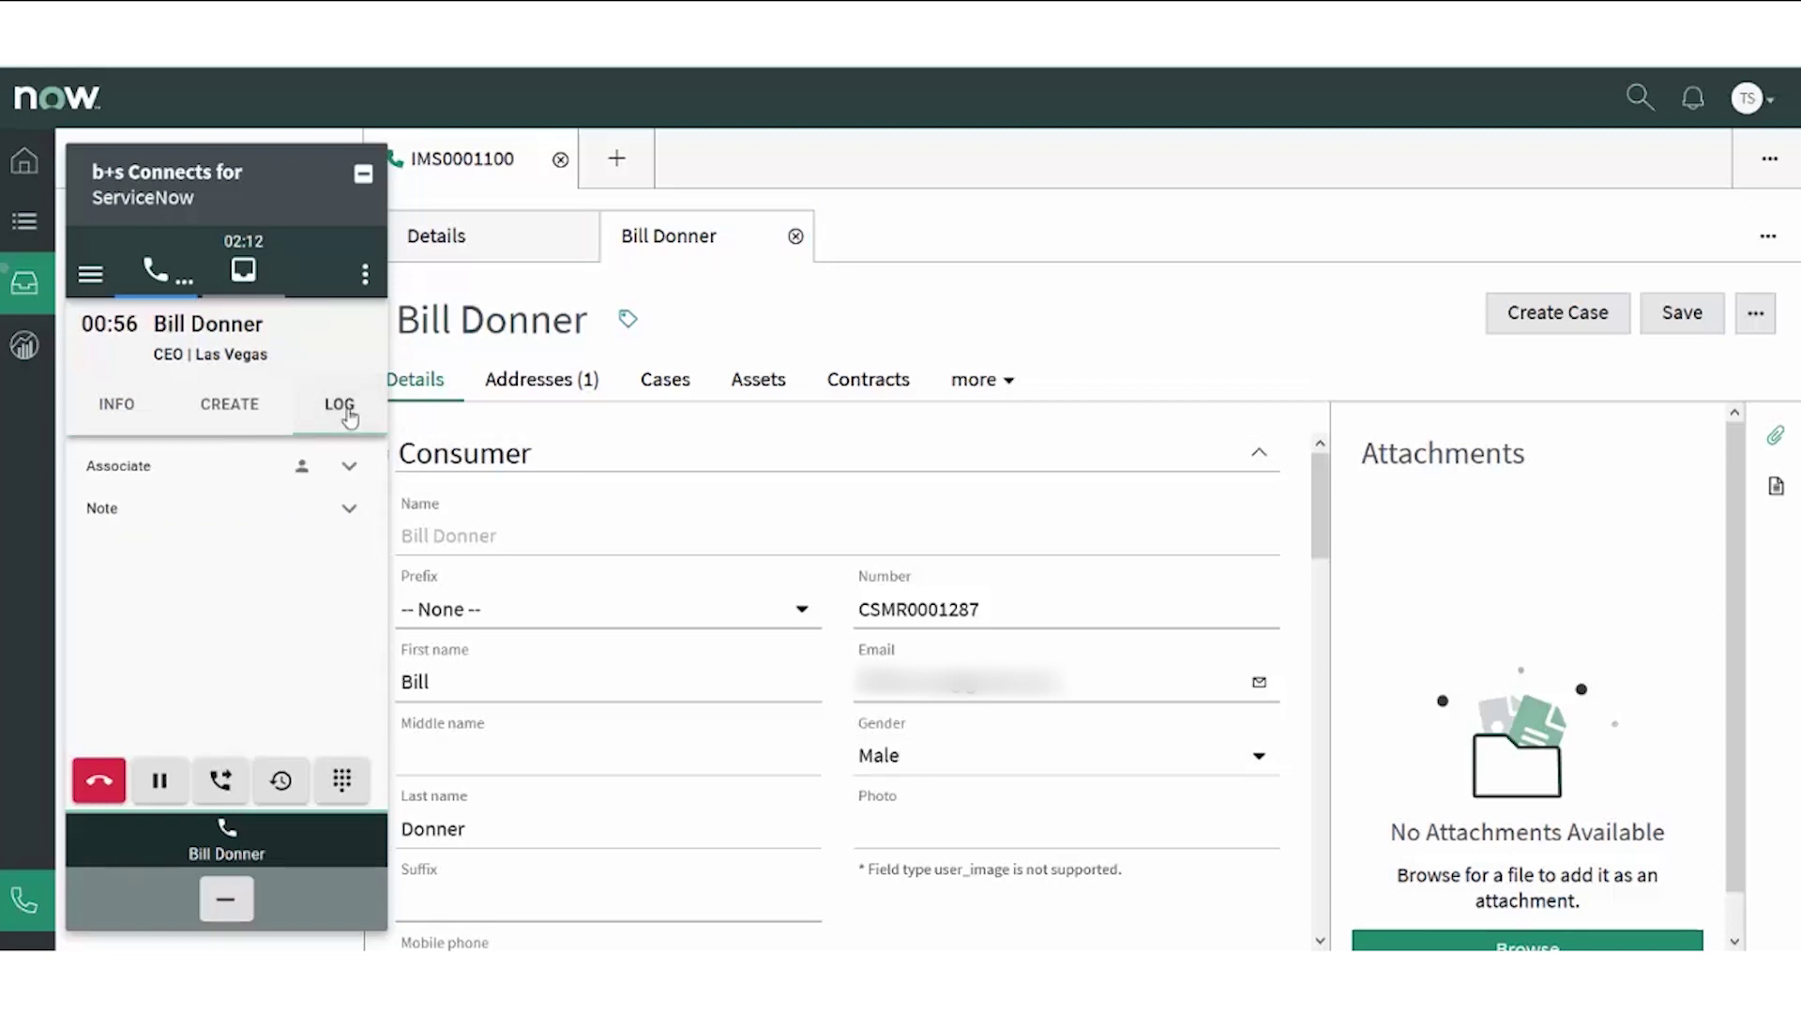
left_click(349, 511)
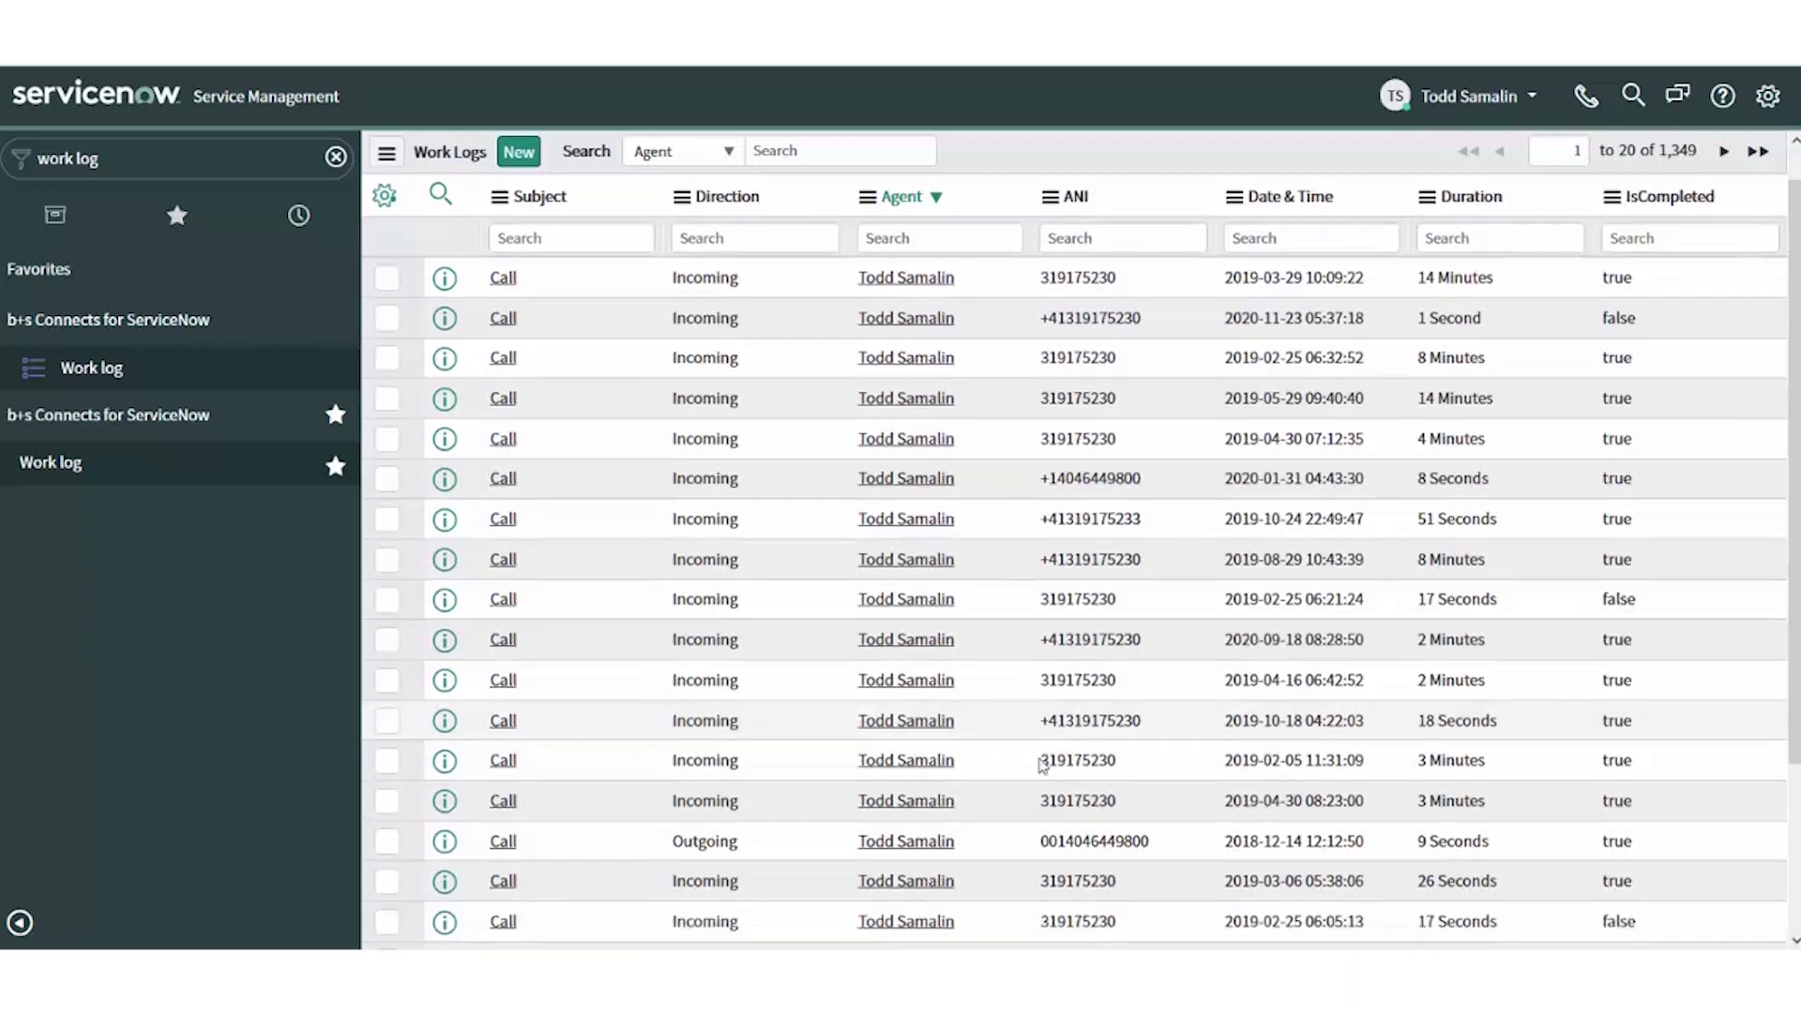
Step: Open the work log record of the last call in the Work Logs list
scroll(1045, 763, "down", 3)
left_click(502, 826)
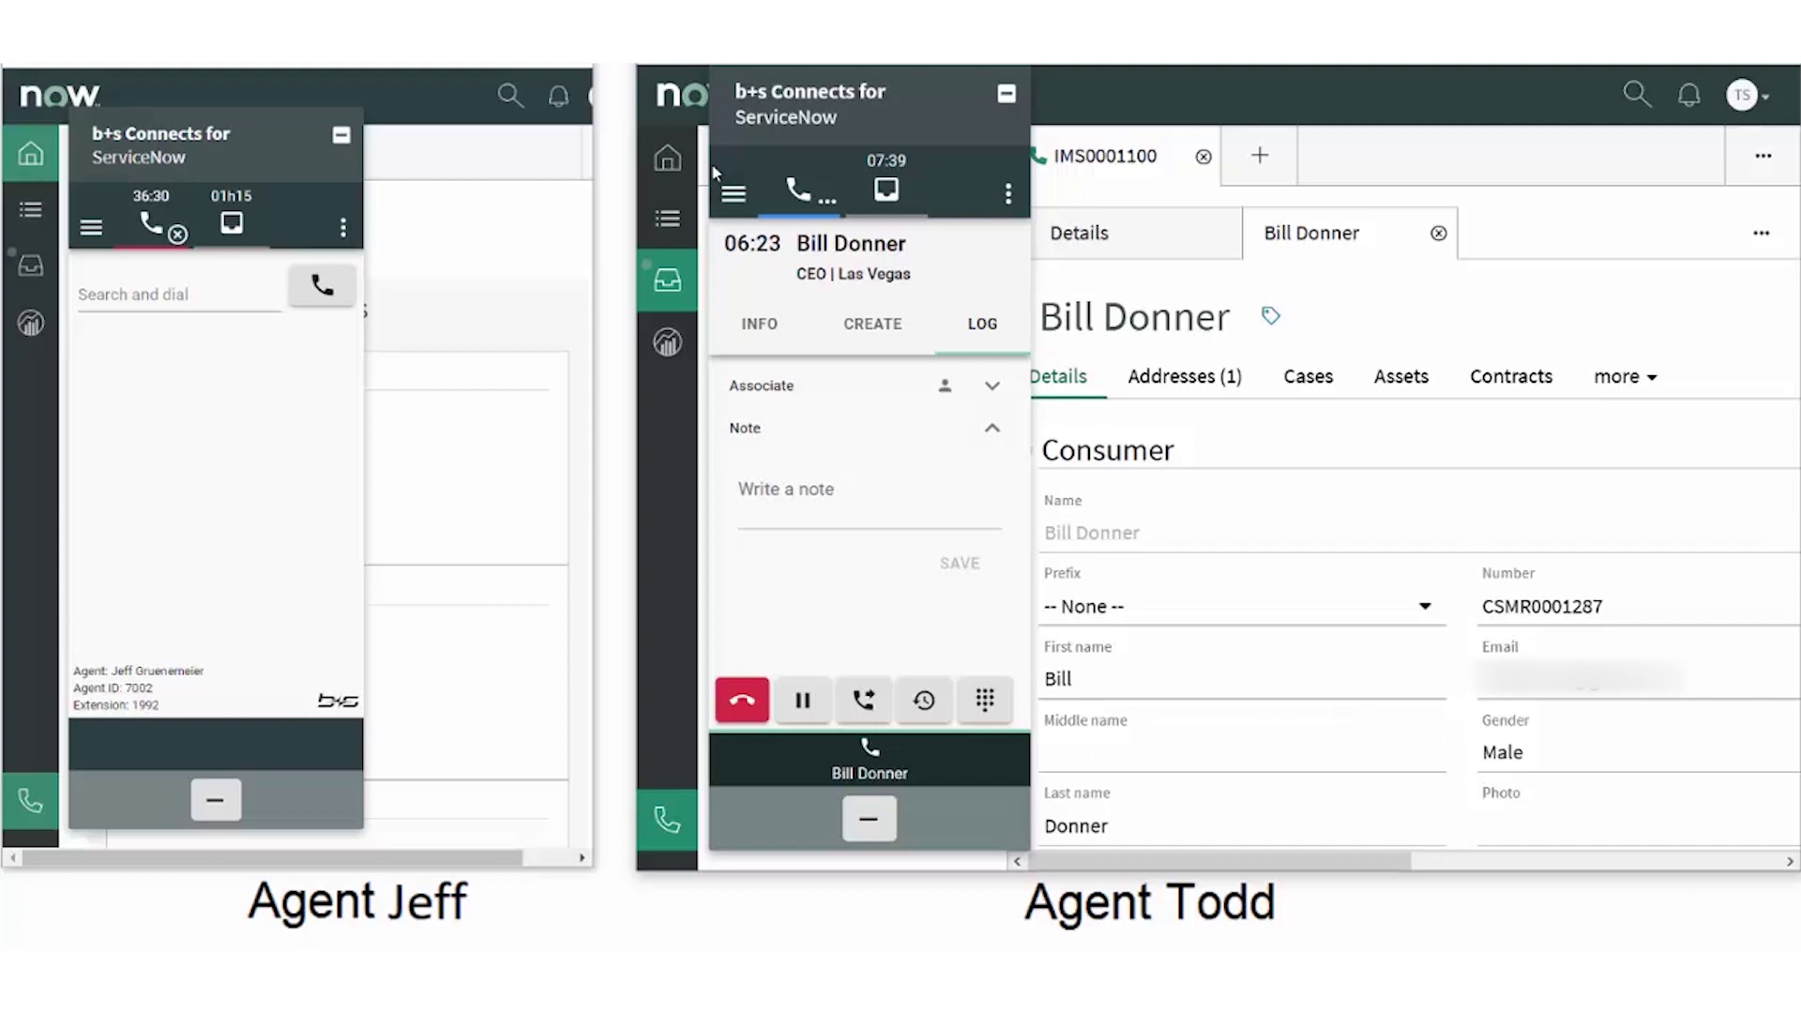
Step: Switch the softphone to Team View, then return to the current call's details
left_click(733, 195)
left_click(758, 354)
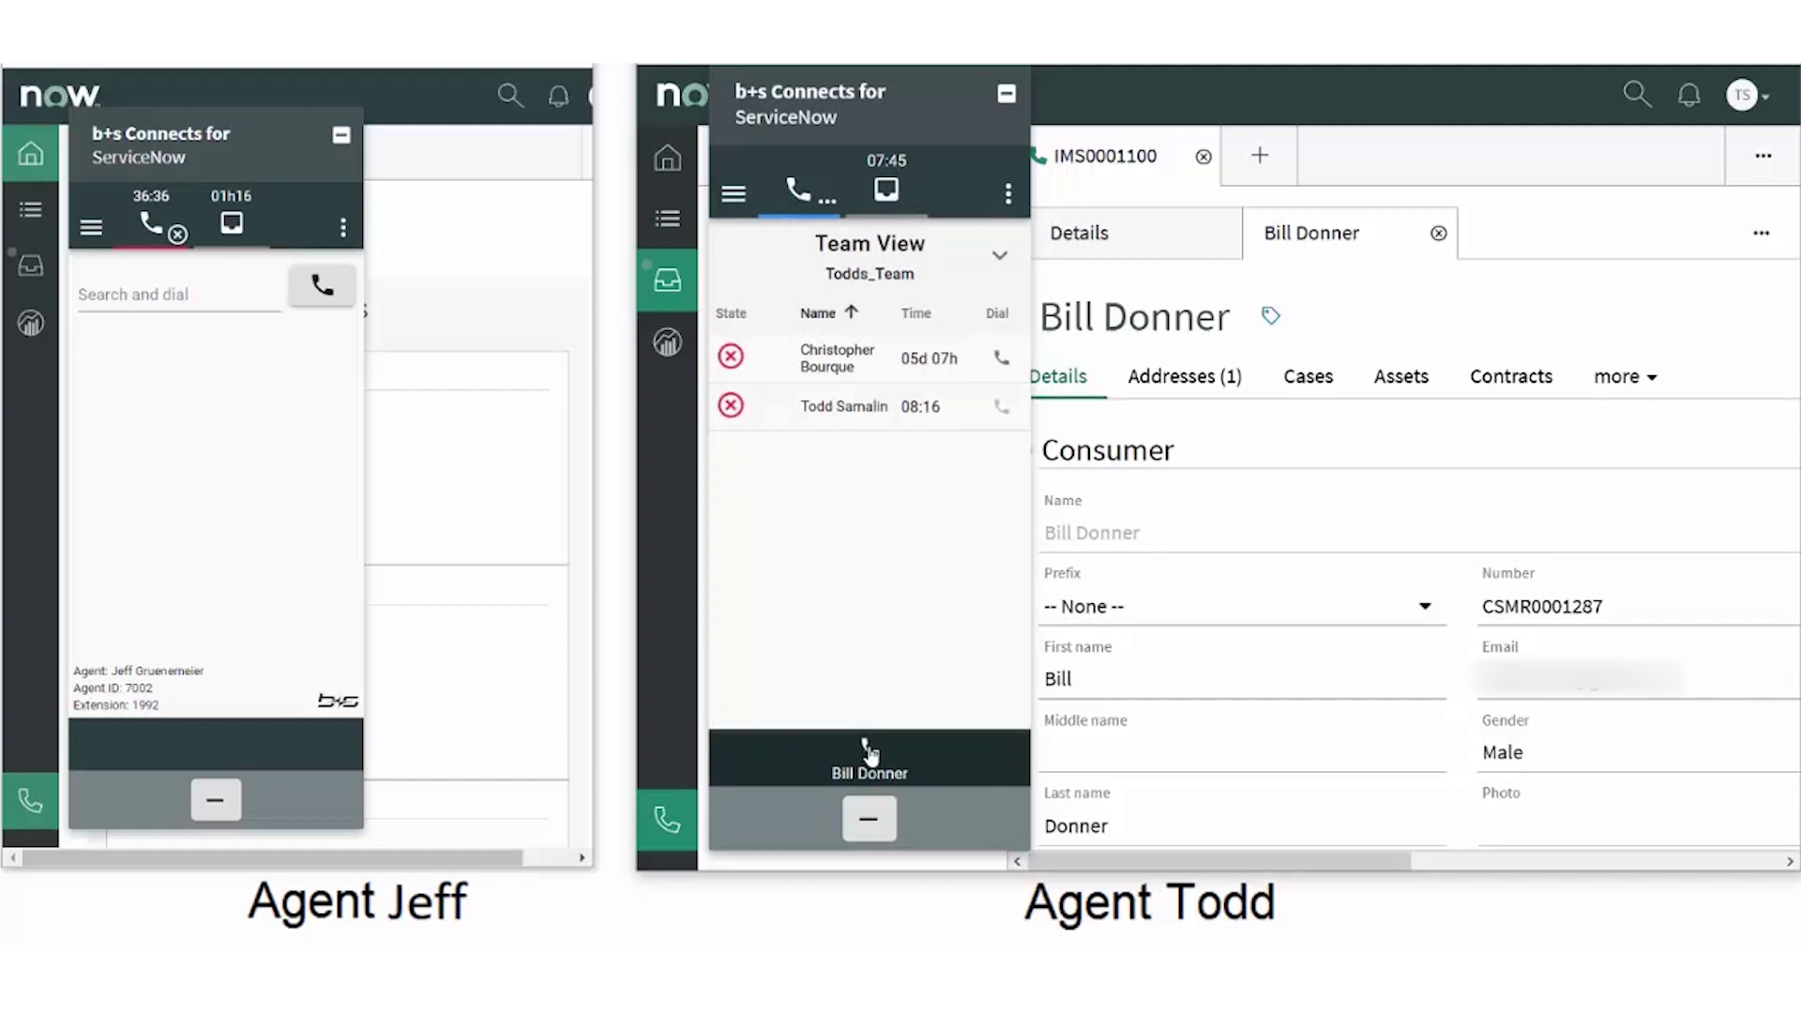
left_click(869, 750)
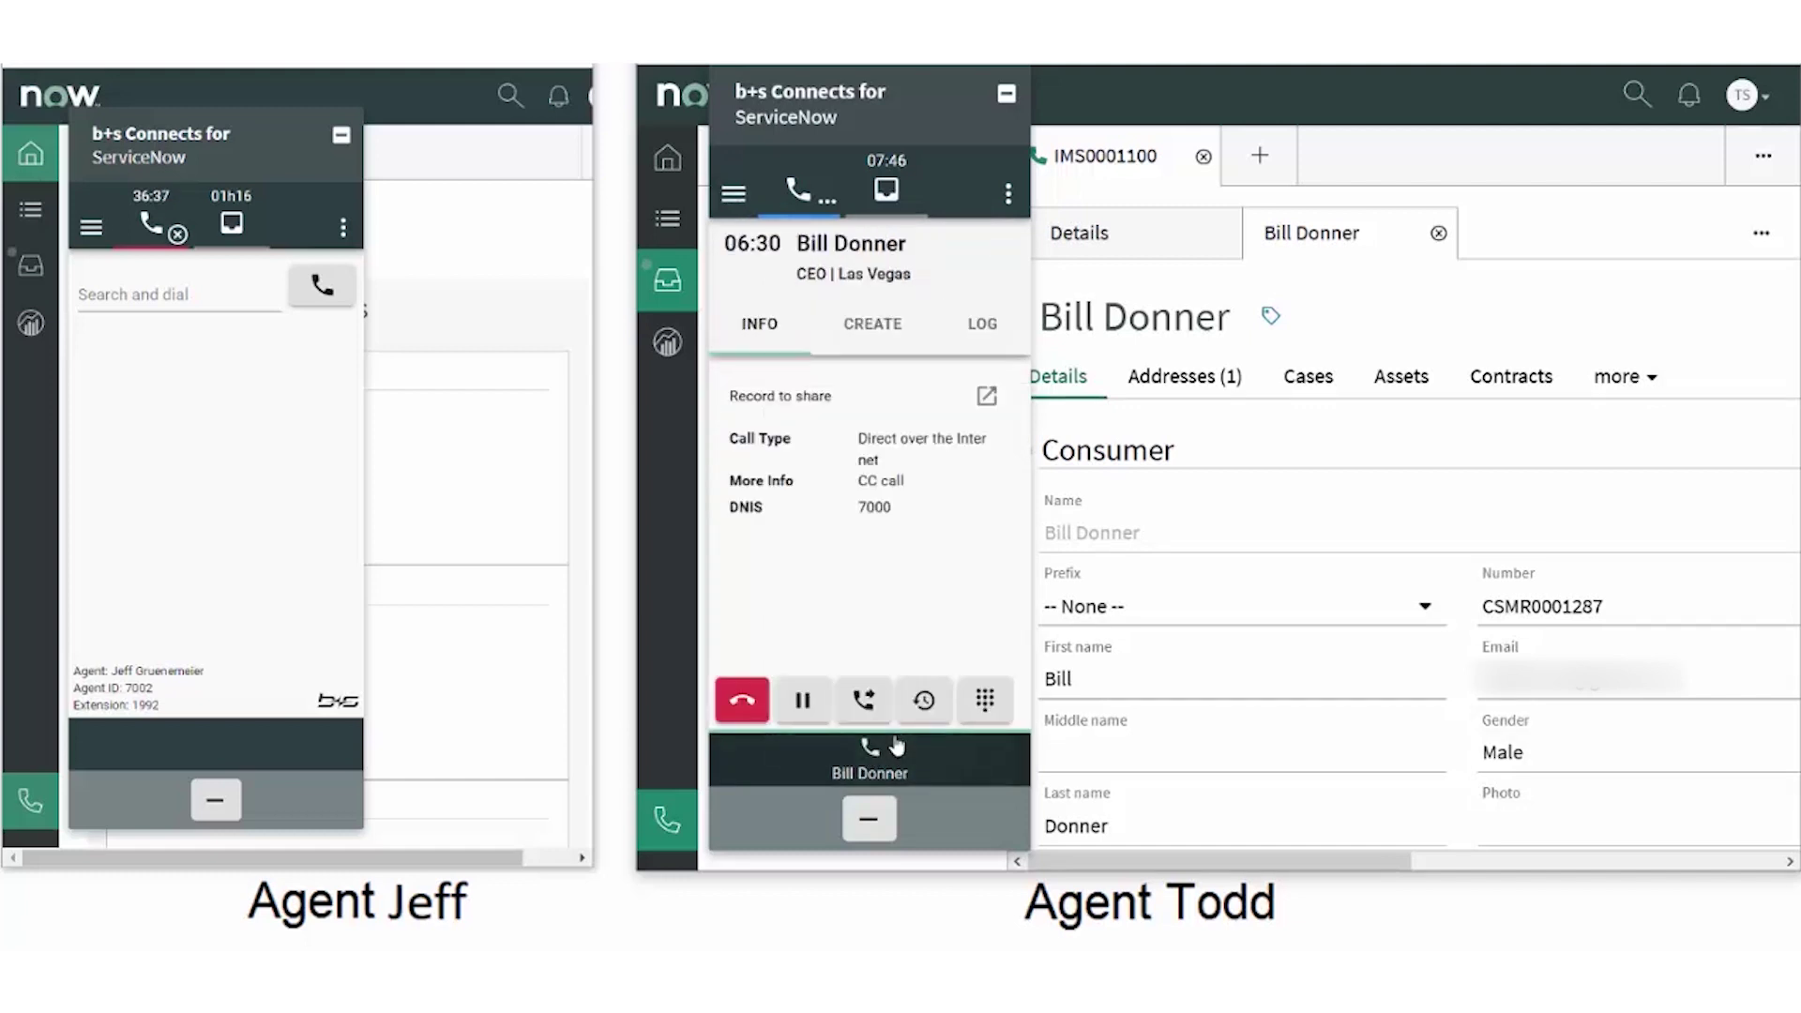
Step: Start a consult transfer and search the directory for 'sale', then 'jeff'
left_click(864, 701)
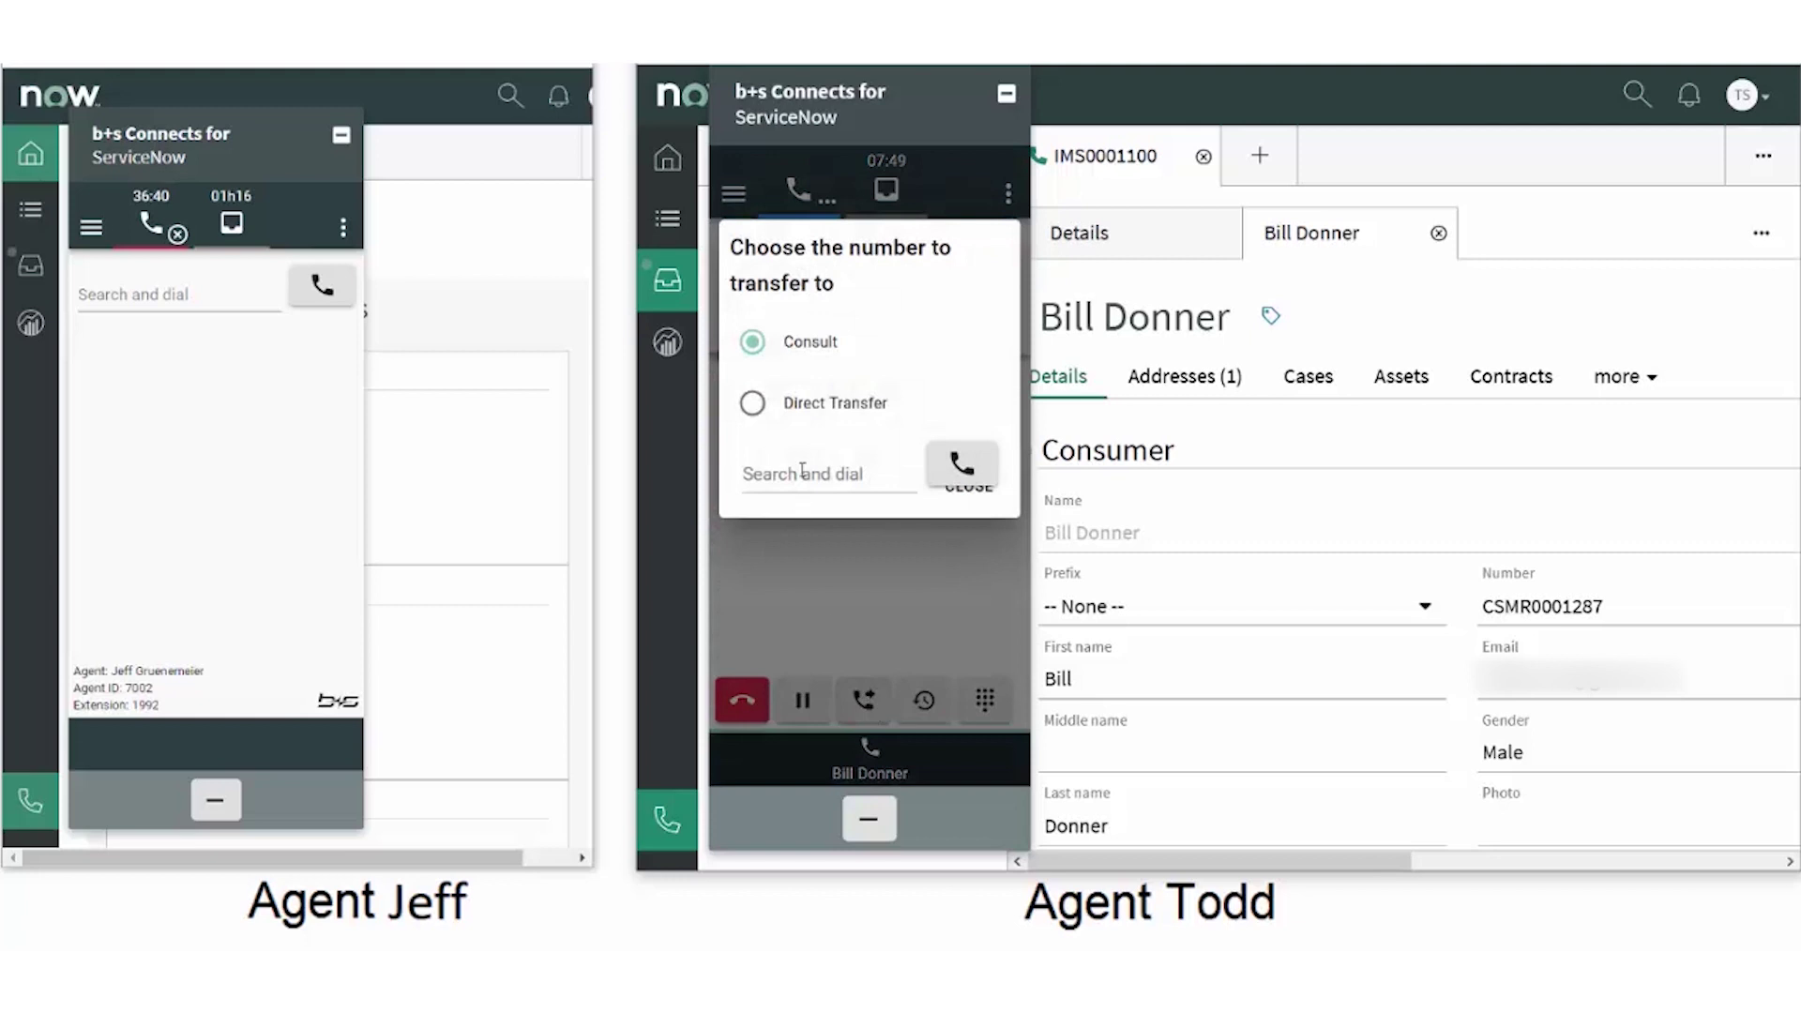
left_click(802, 472)
type("s")
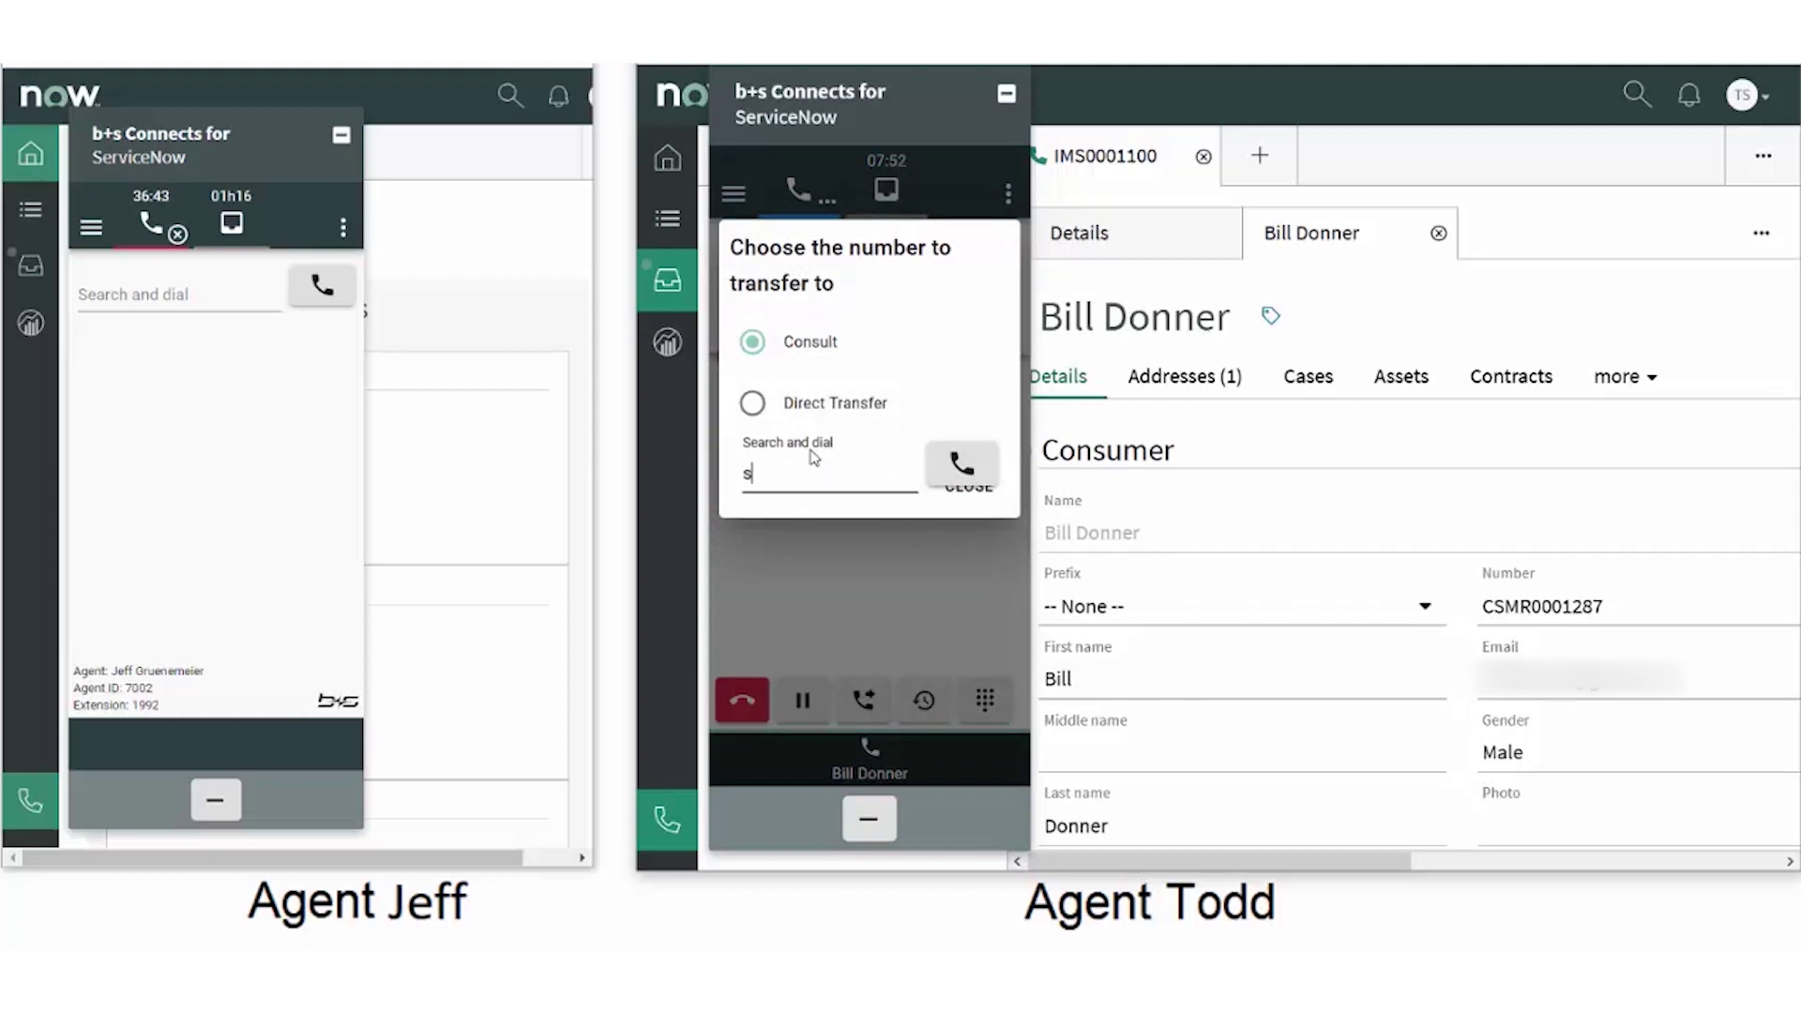
type("ale")
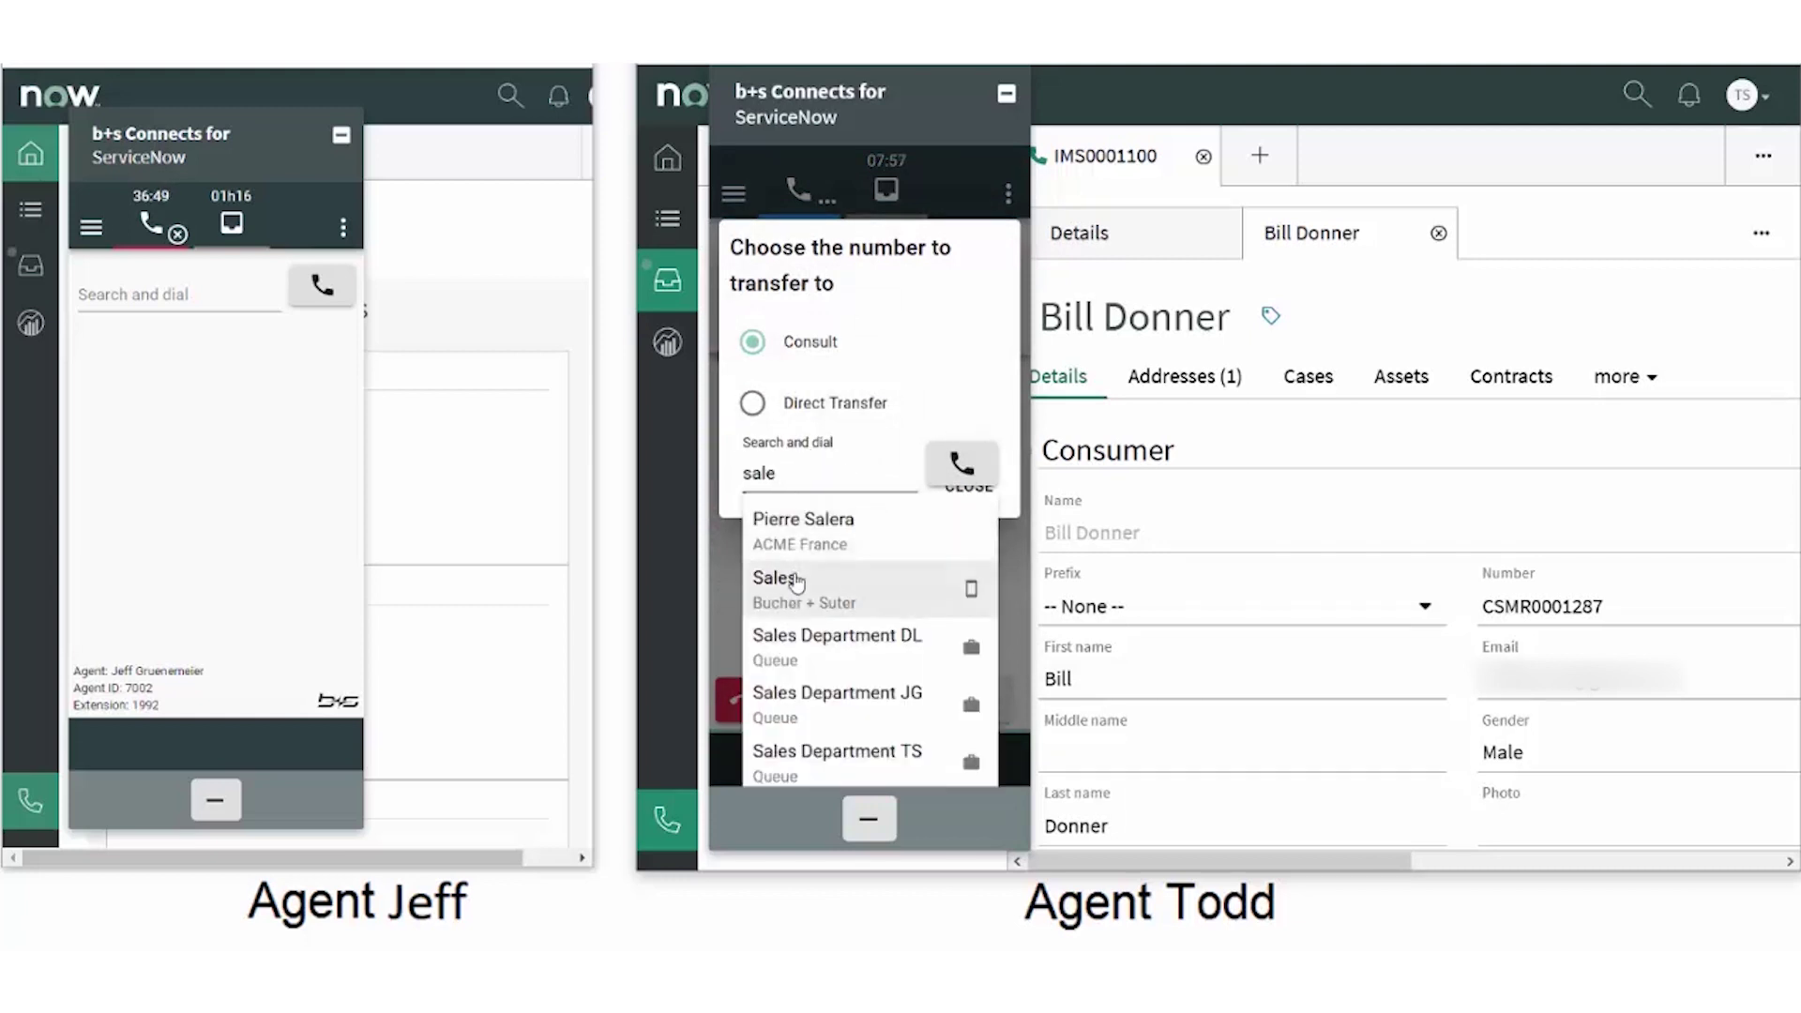
left_click_drag(783, 471, 716, 463)
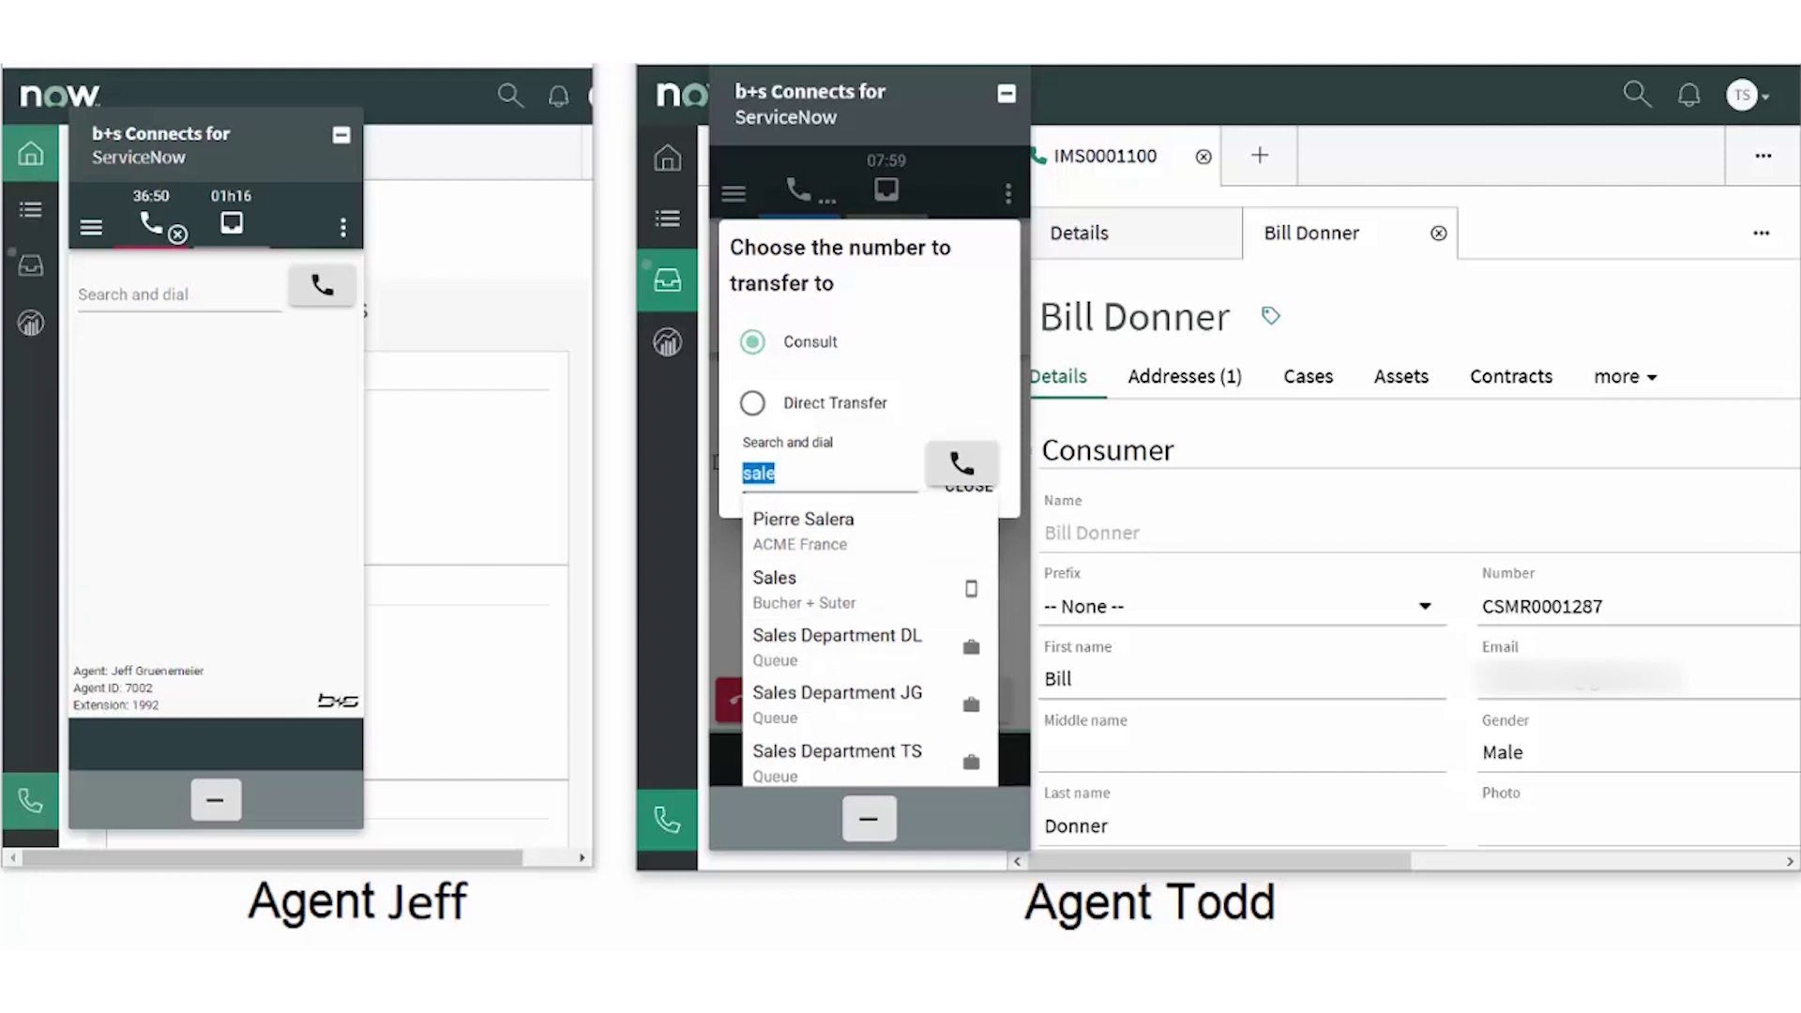
type("jeff")
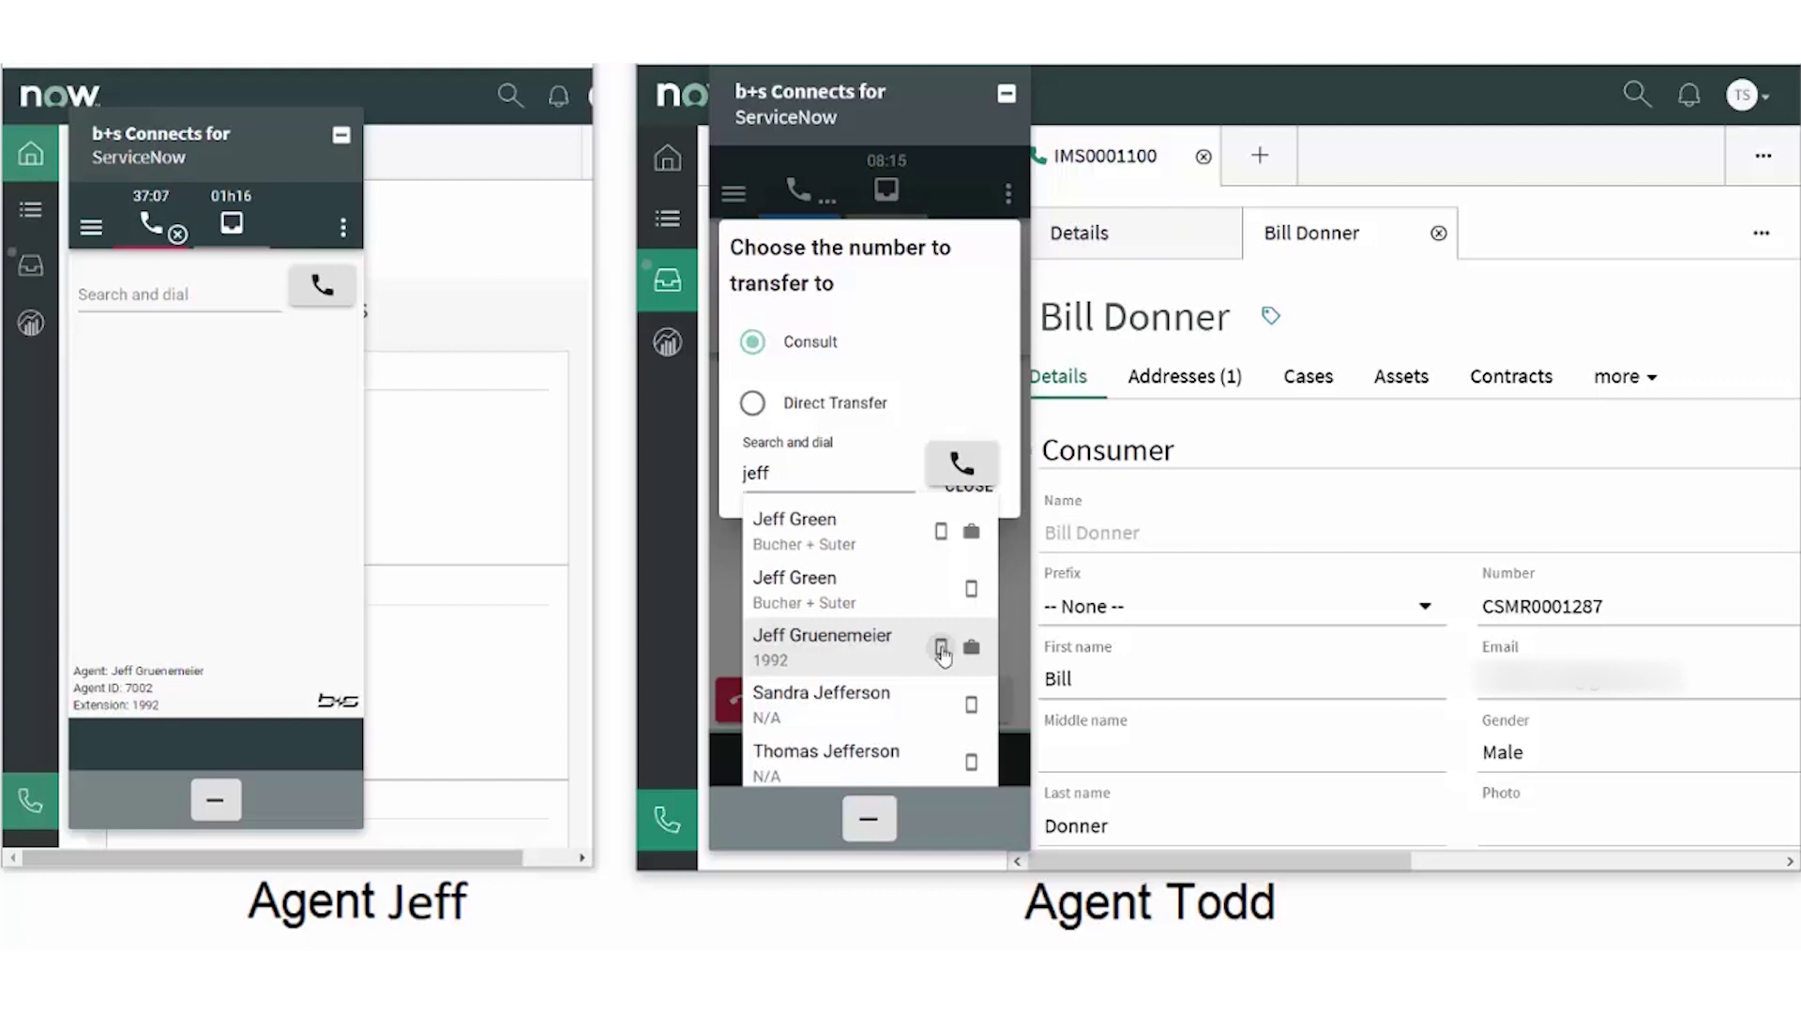
Step: Dial extension 1992 for a consult, answer as the colleague, and open the shared record
left_click(942, 649)
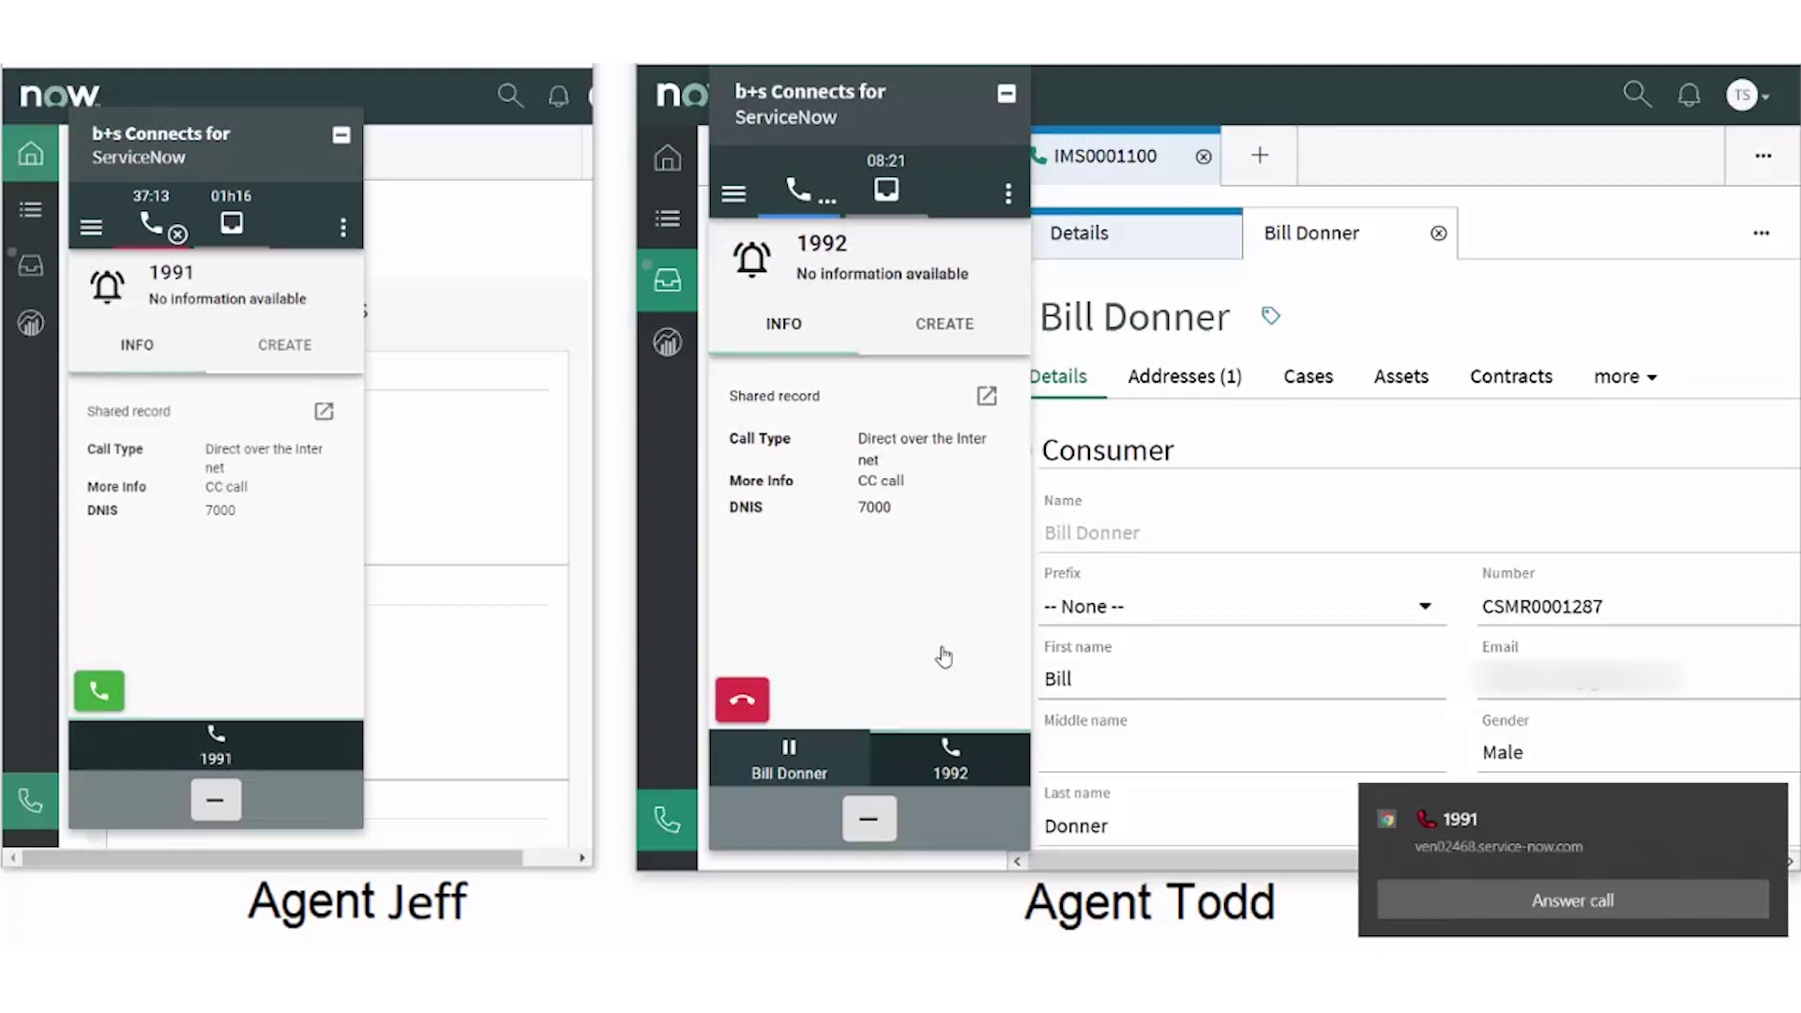
left_click(1436, 903)
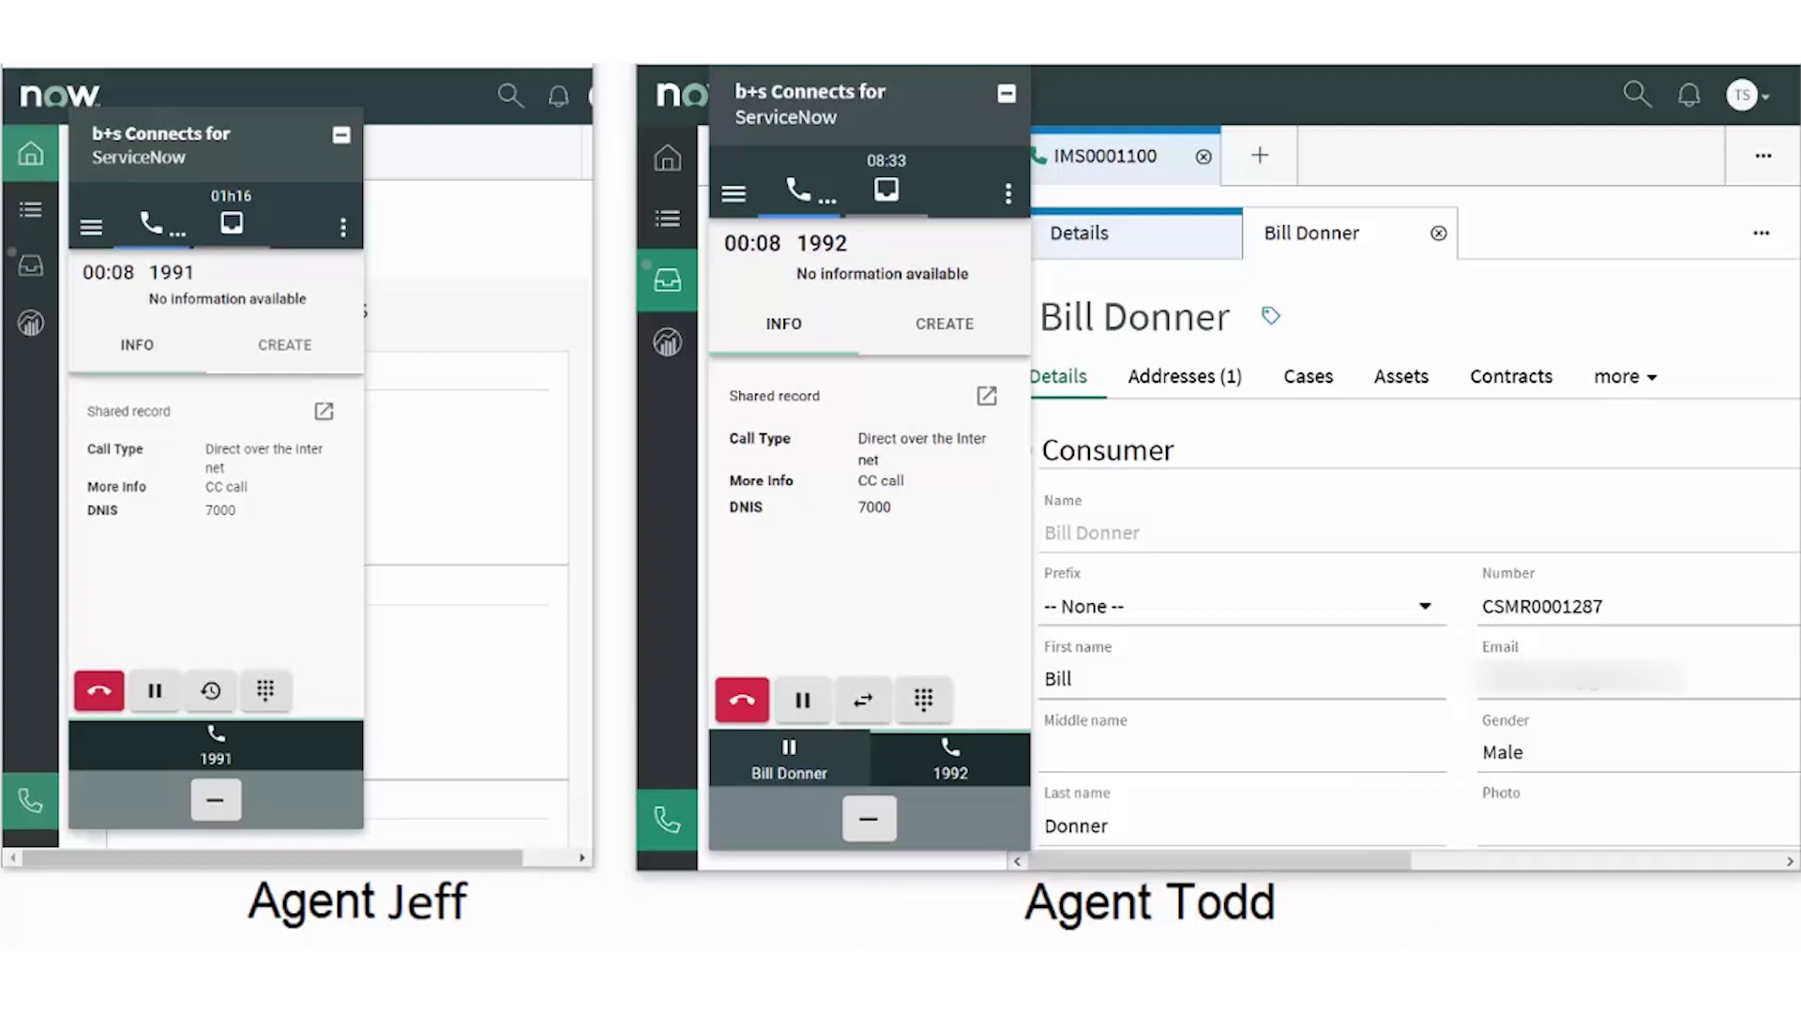
left_click(324, 413)
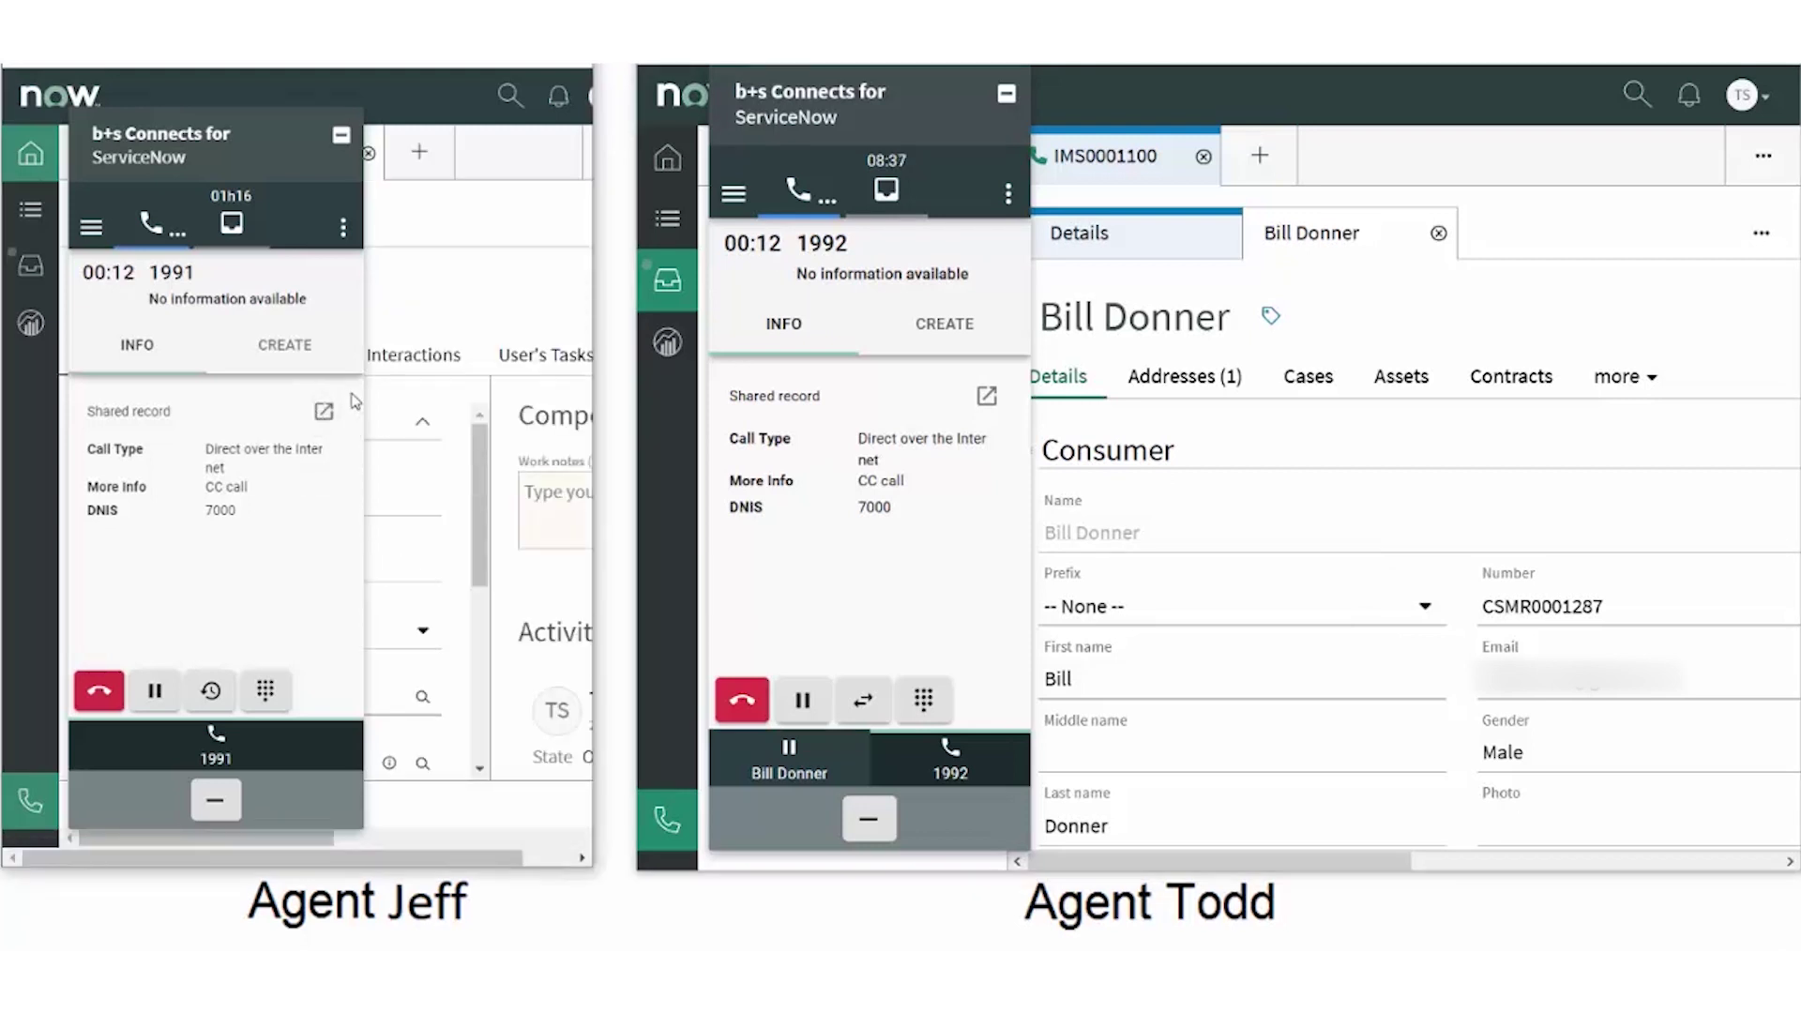
left_click(342, 139)
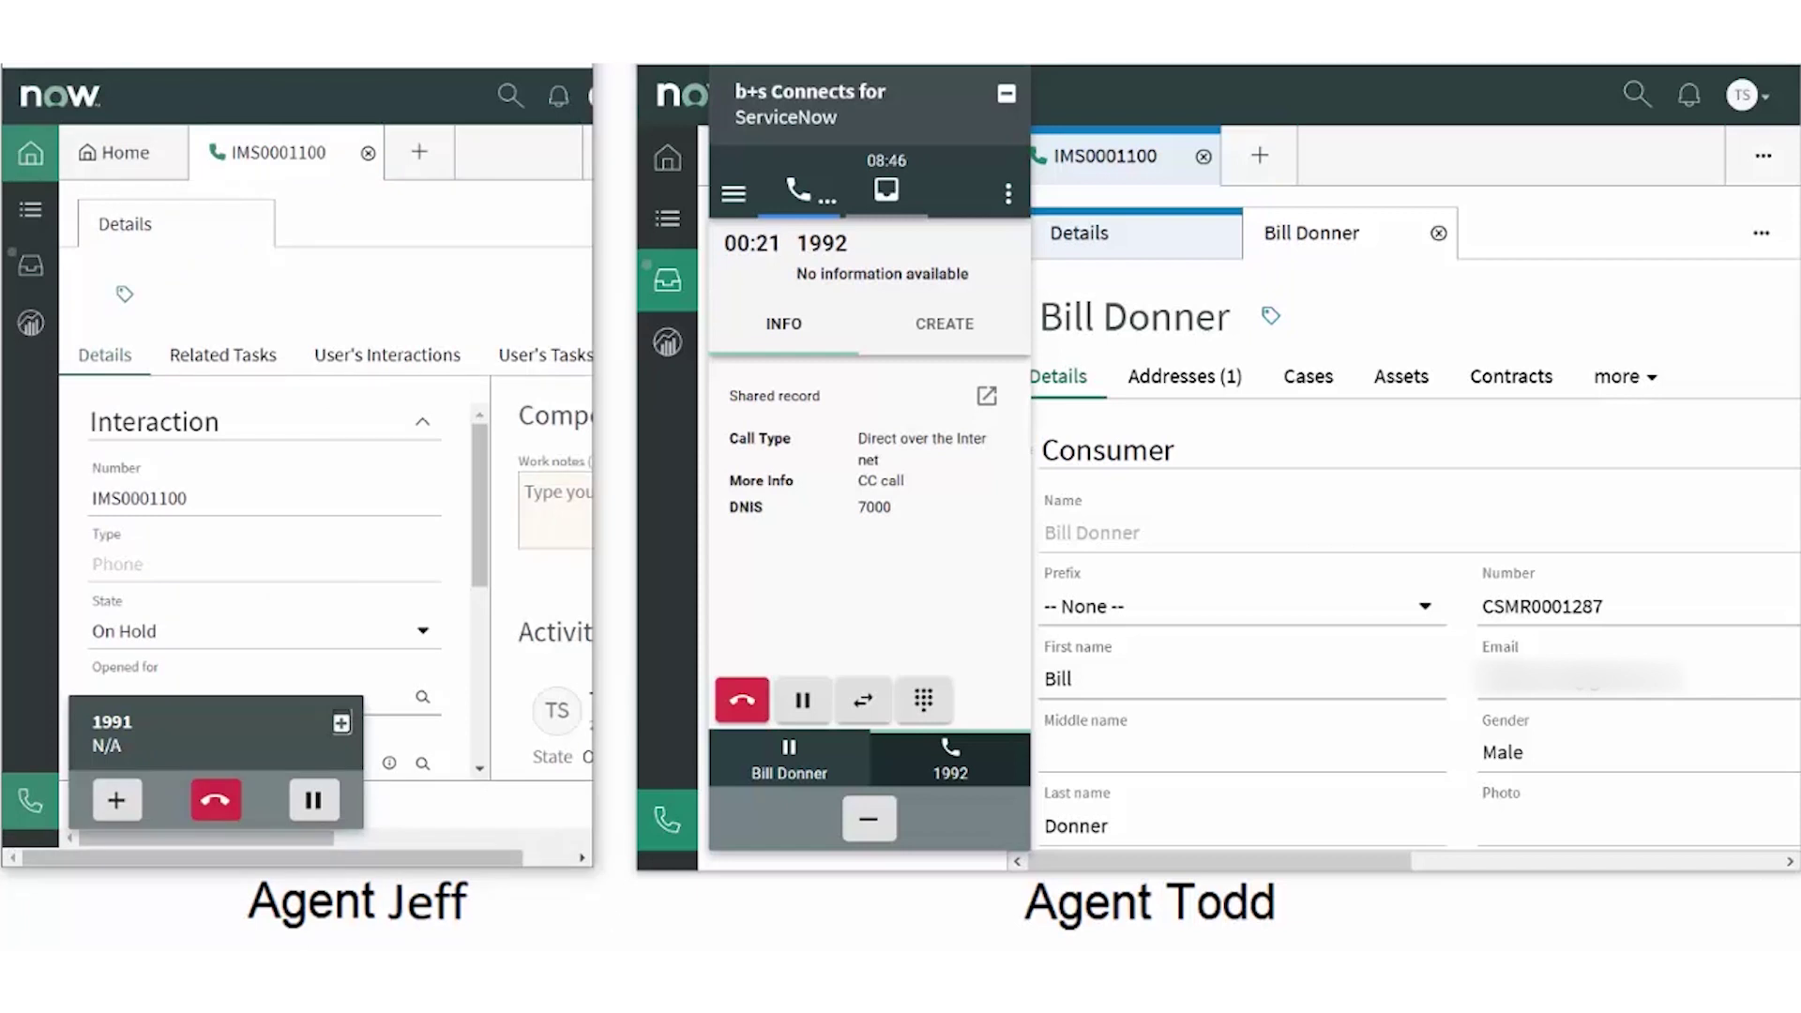
left_click(342, 724)
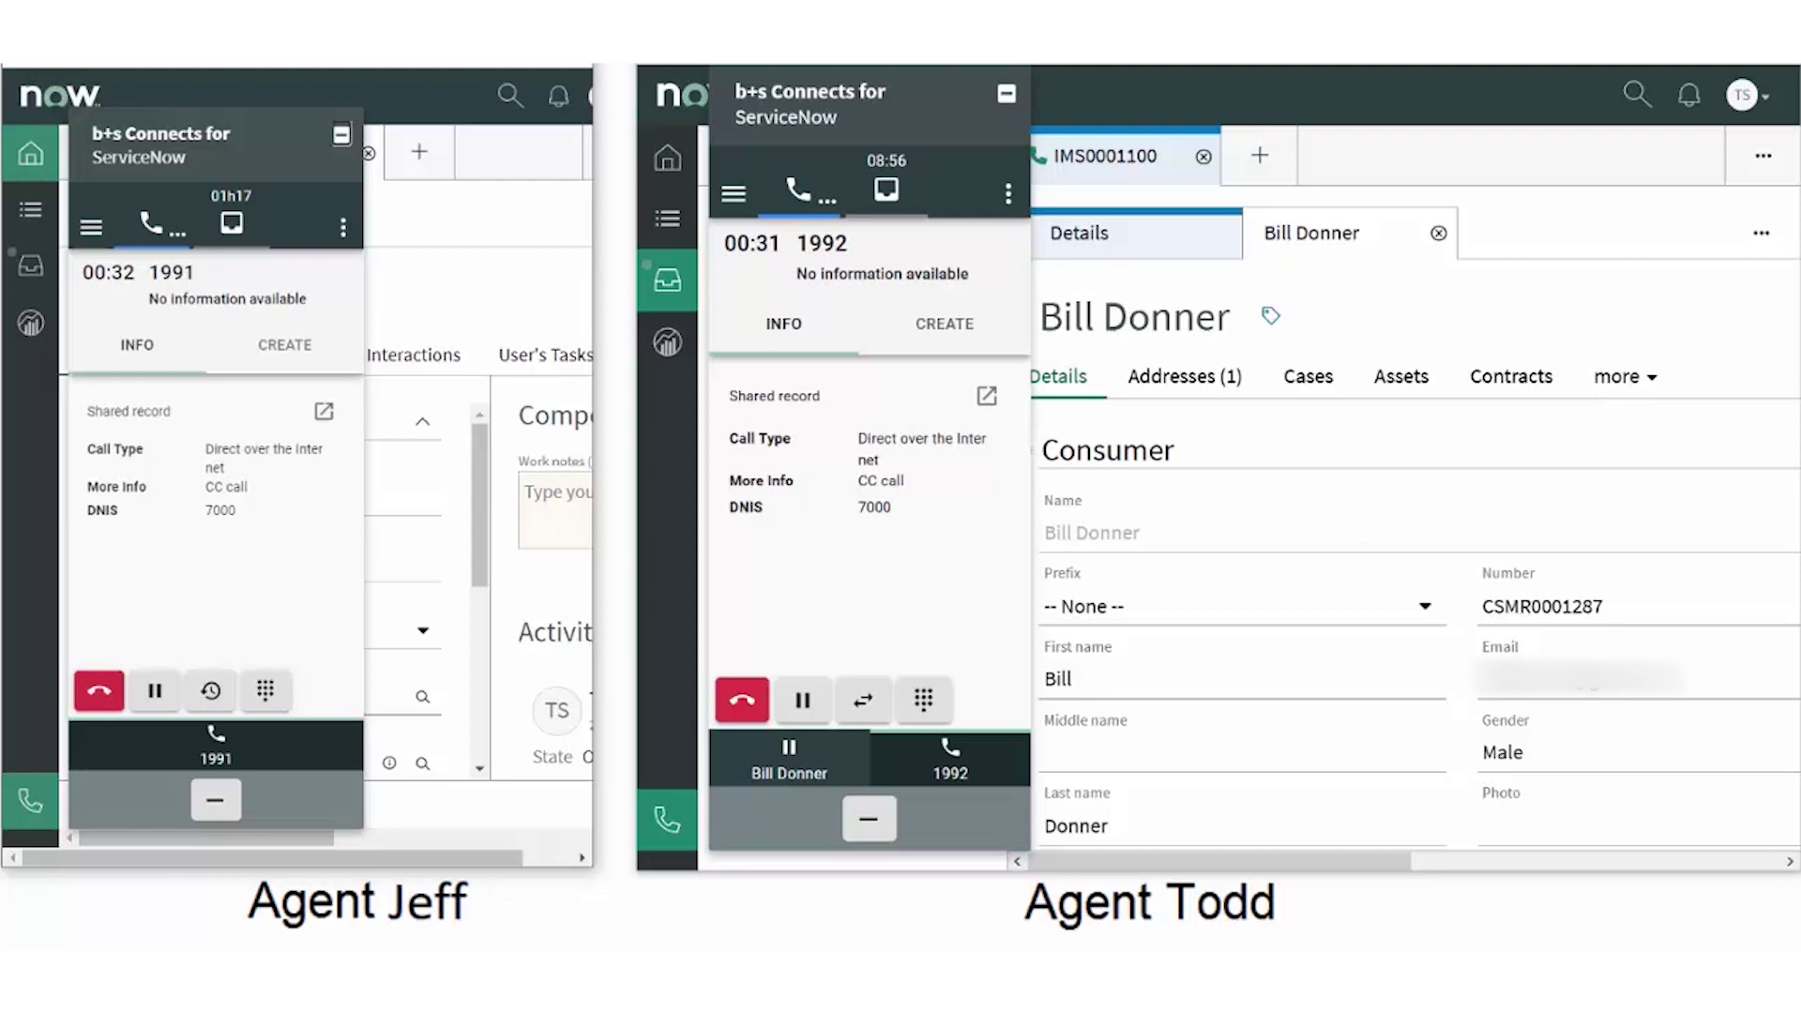
Step: Fully transfer the customer call to 1992 instead of conferencing, then hang up on the receiving side
left_click(864, 702)
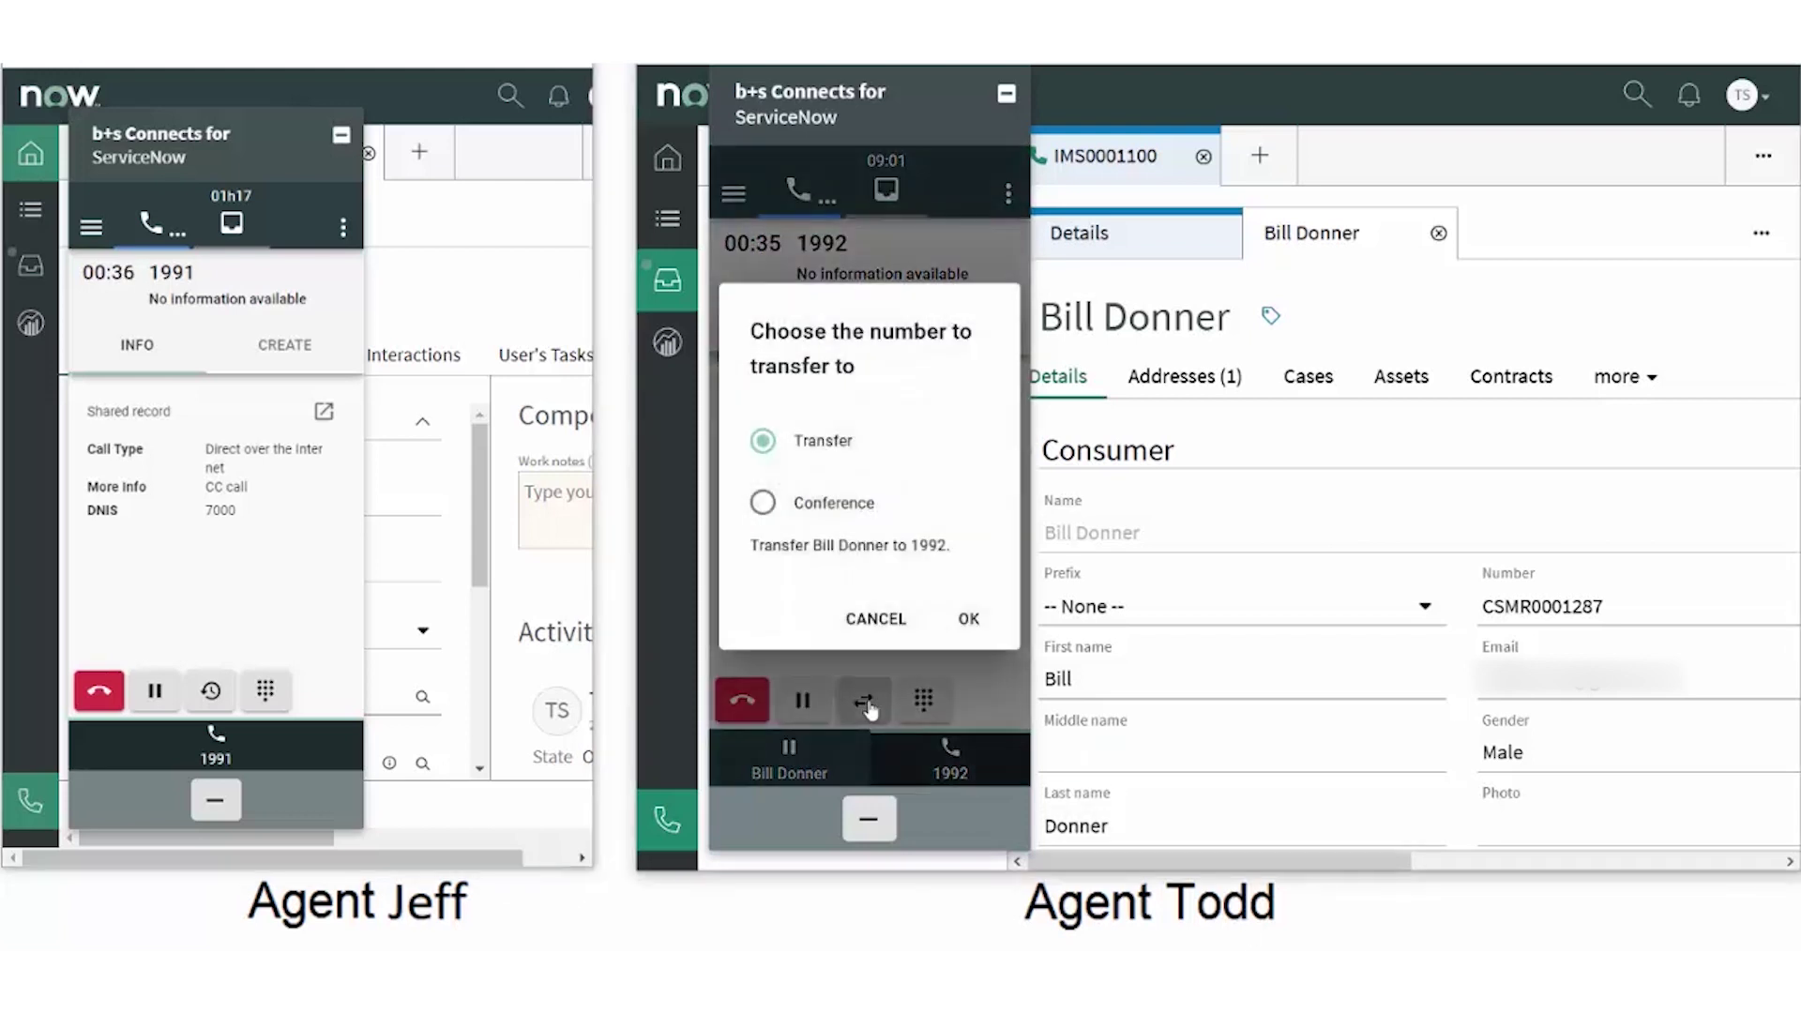
left_click(767, 512)
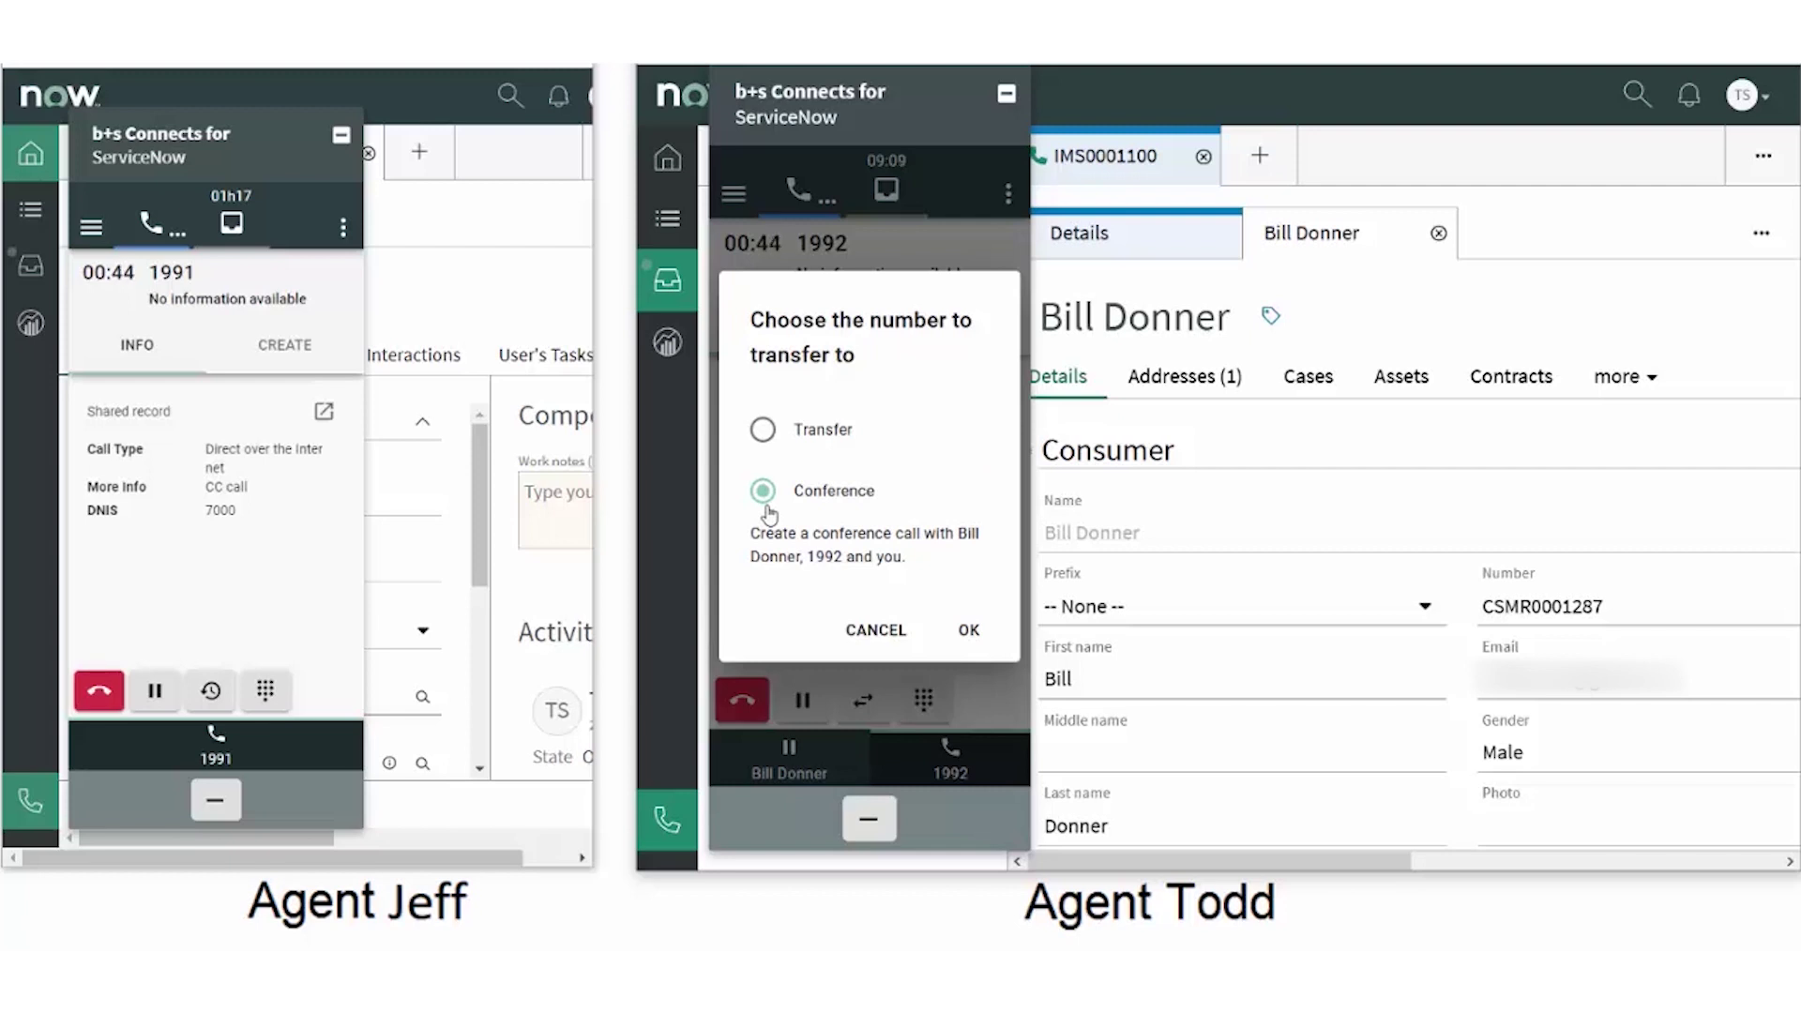
left_click(764, 441)
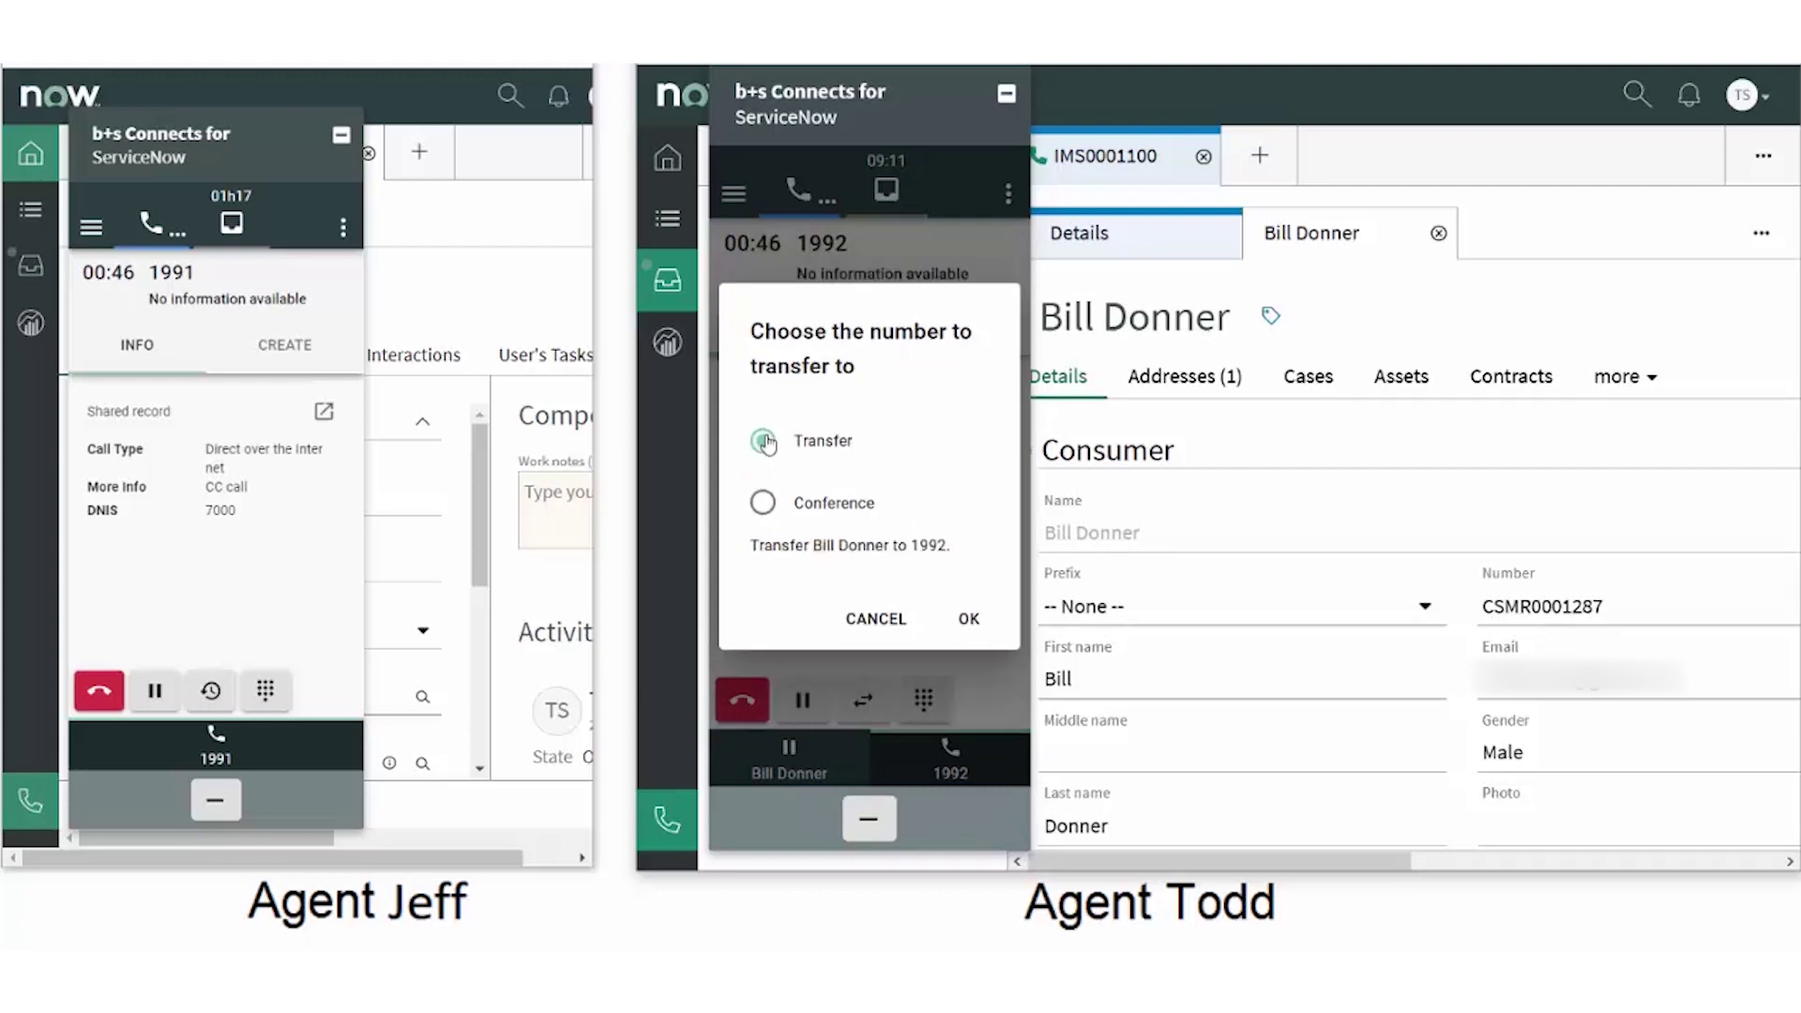
left_click(969, 621)
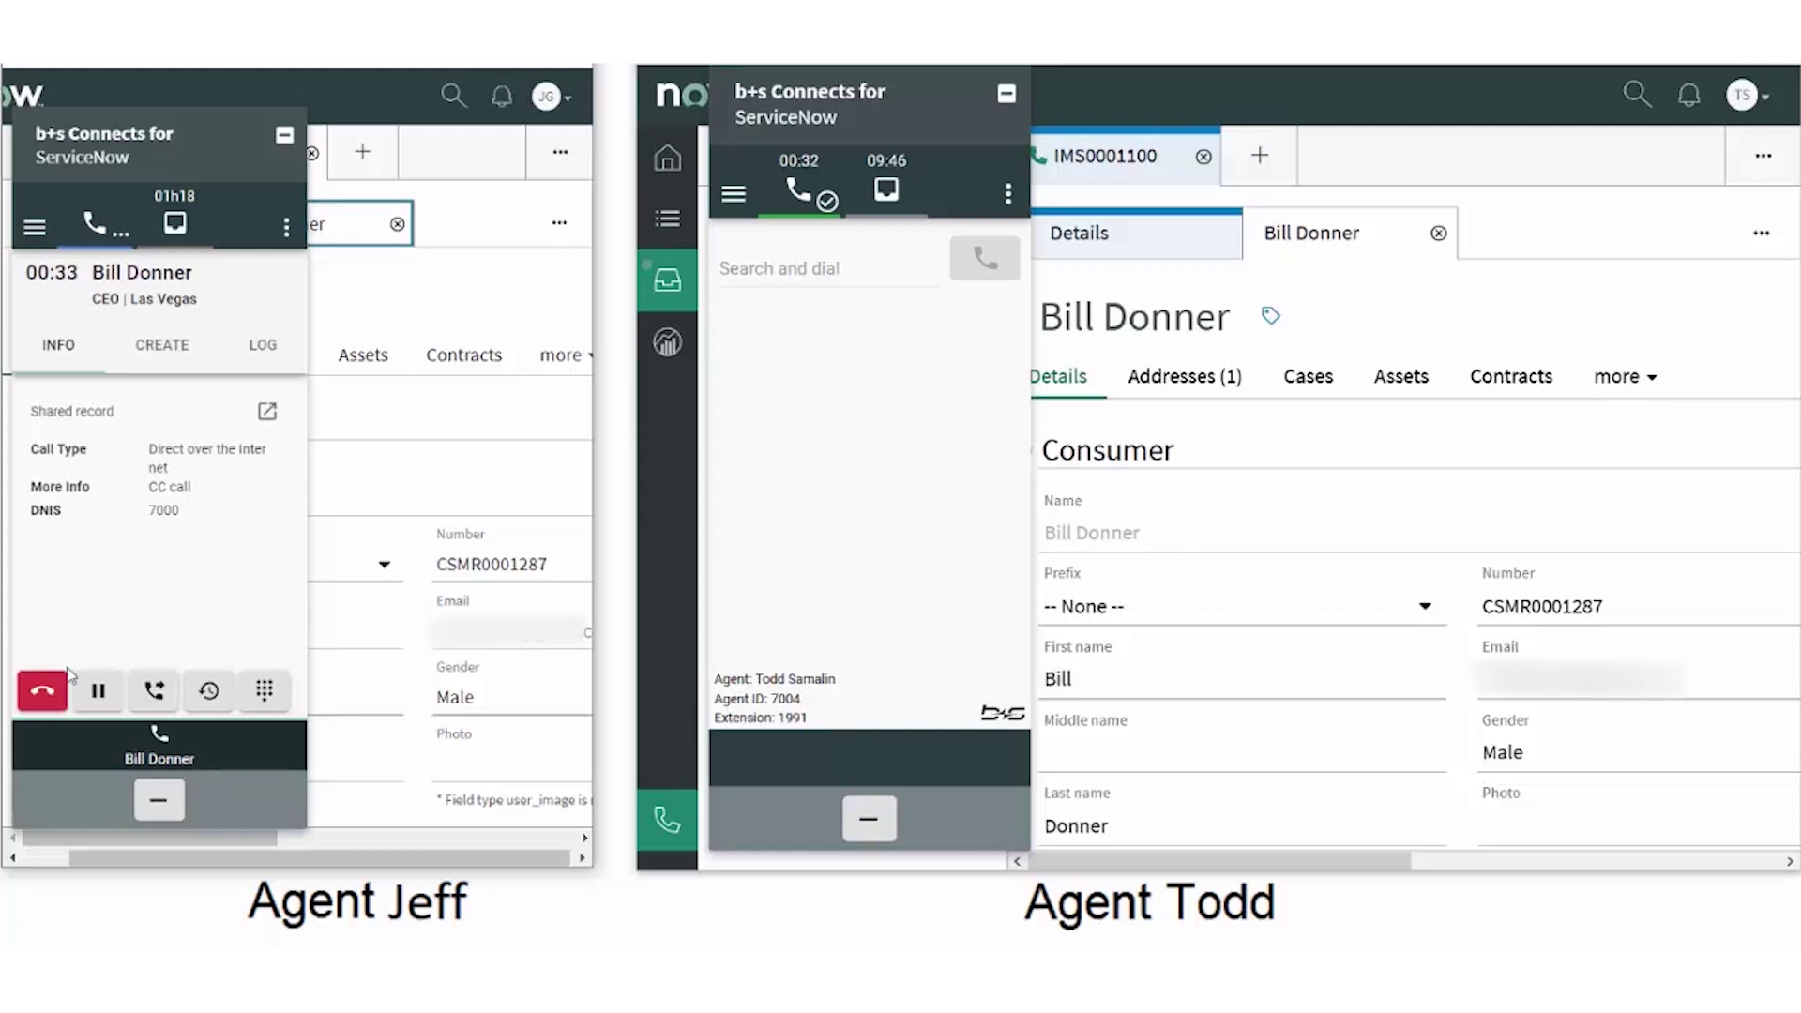
left_click(36, 694)
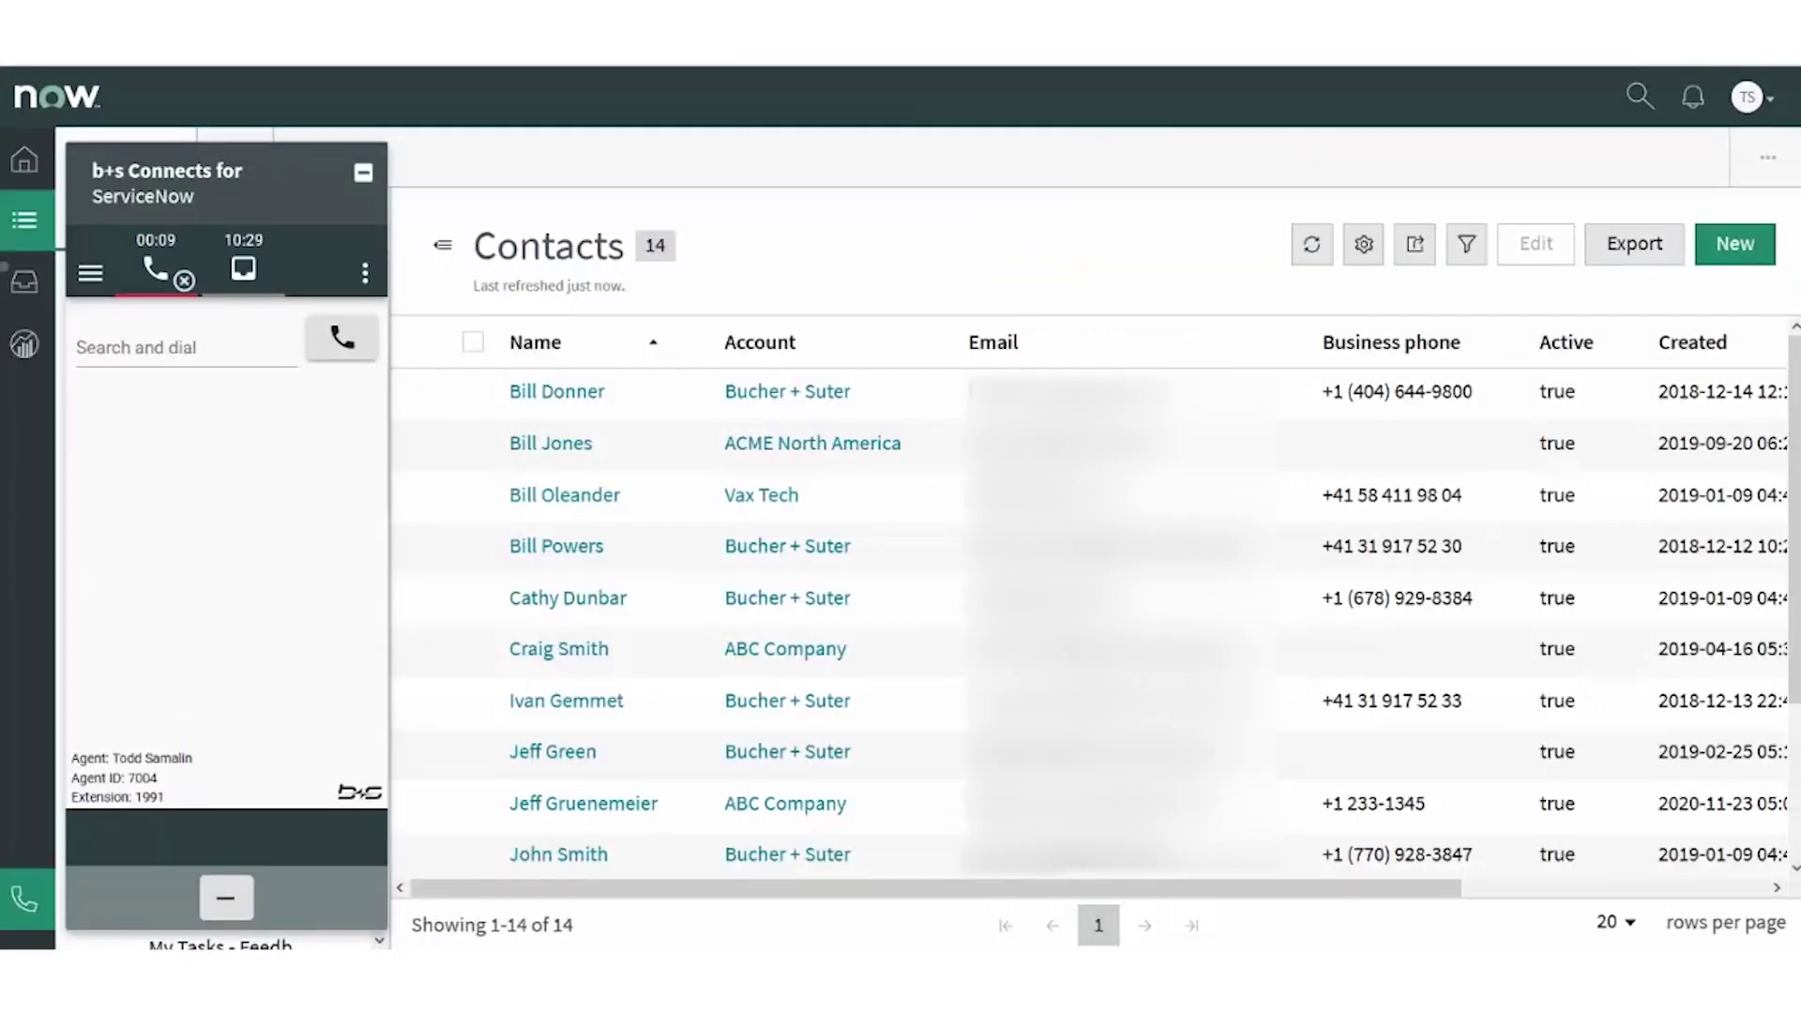
Step: Open the first contact's record from the Contacts list
left_click(555, 394)
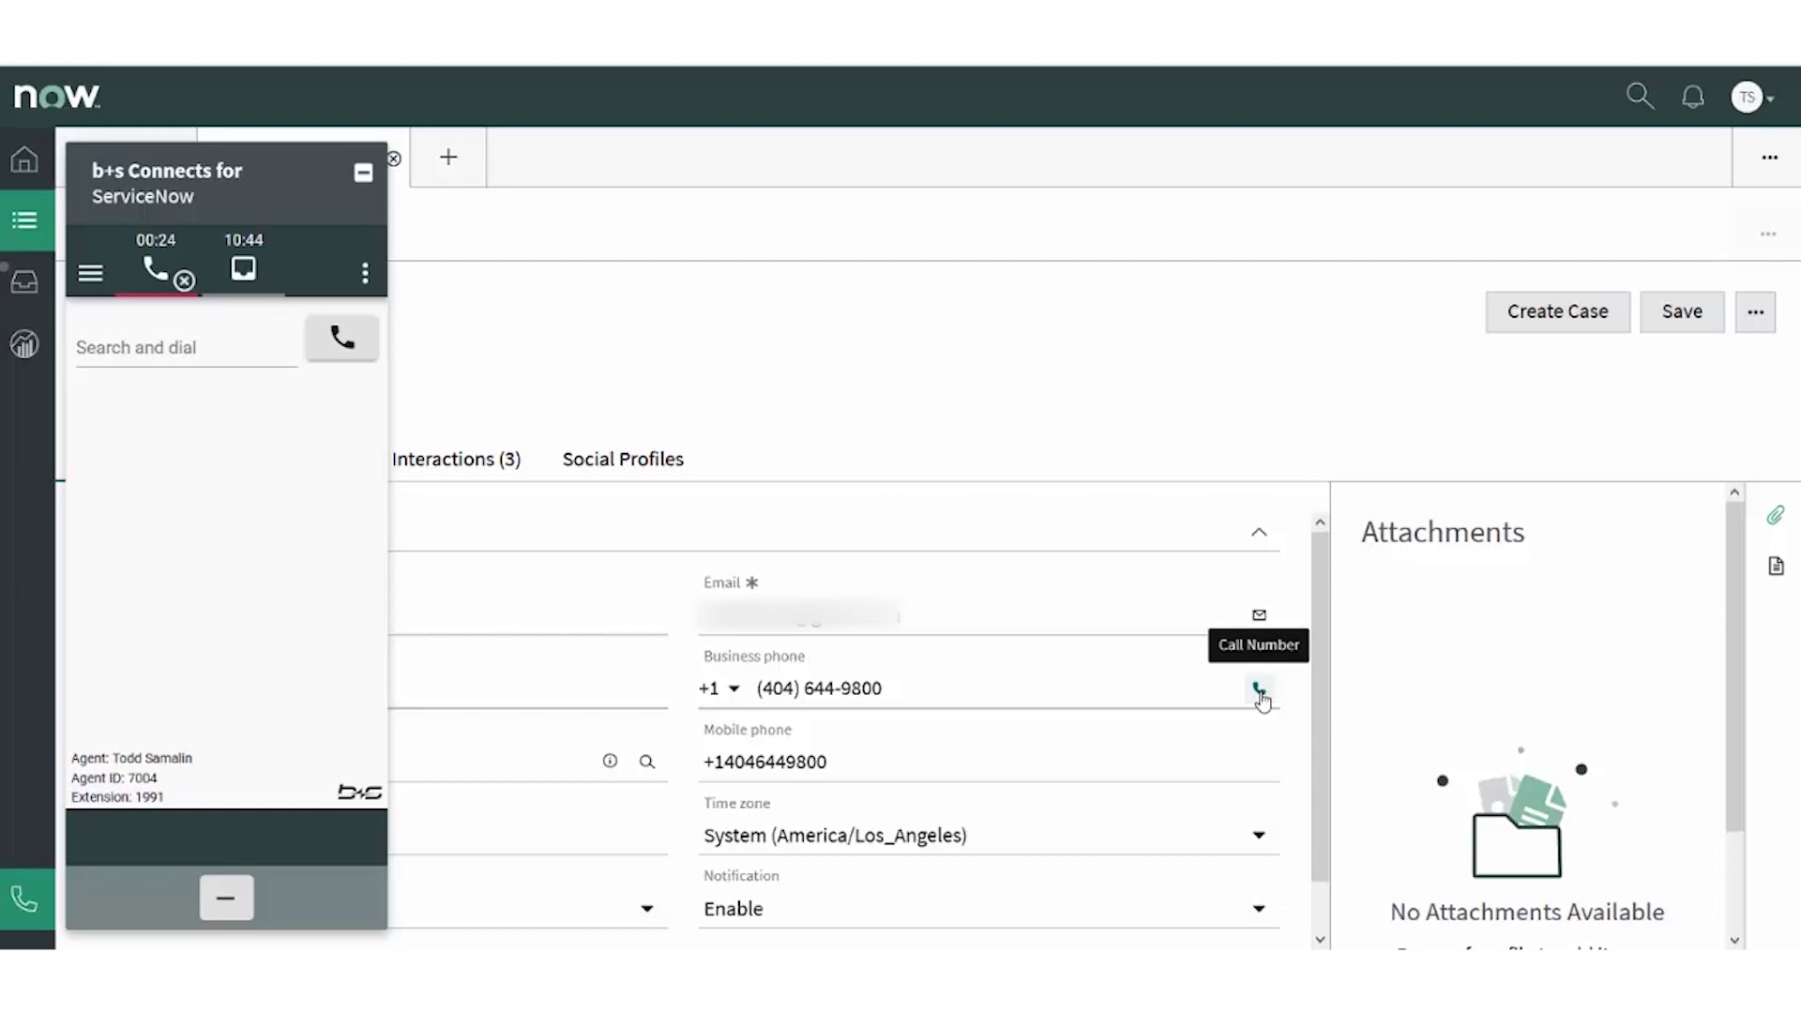
Step: Search contacts for click-to-dial with 'bi', then replace the search with '00'
left_click(246, 340)
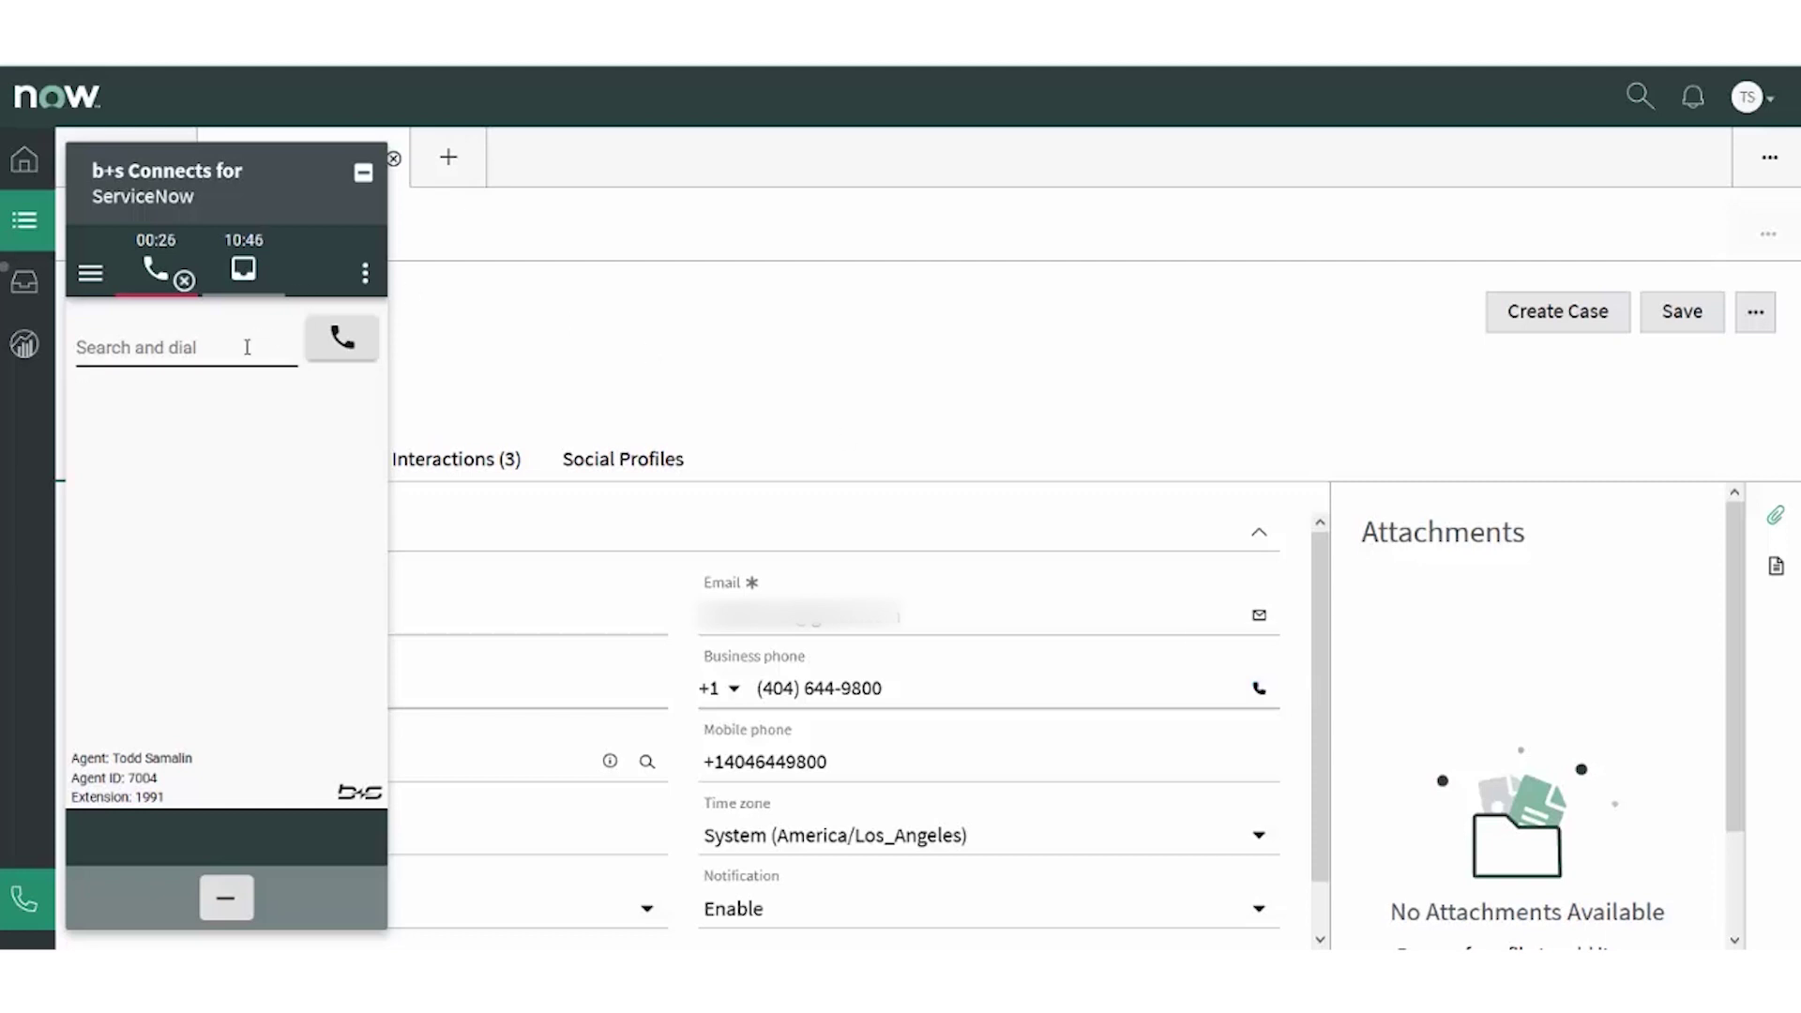
type("bi")
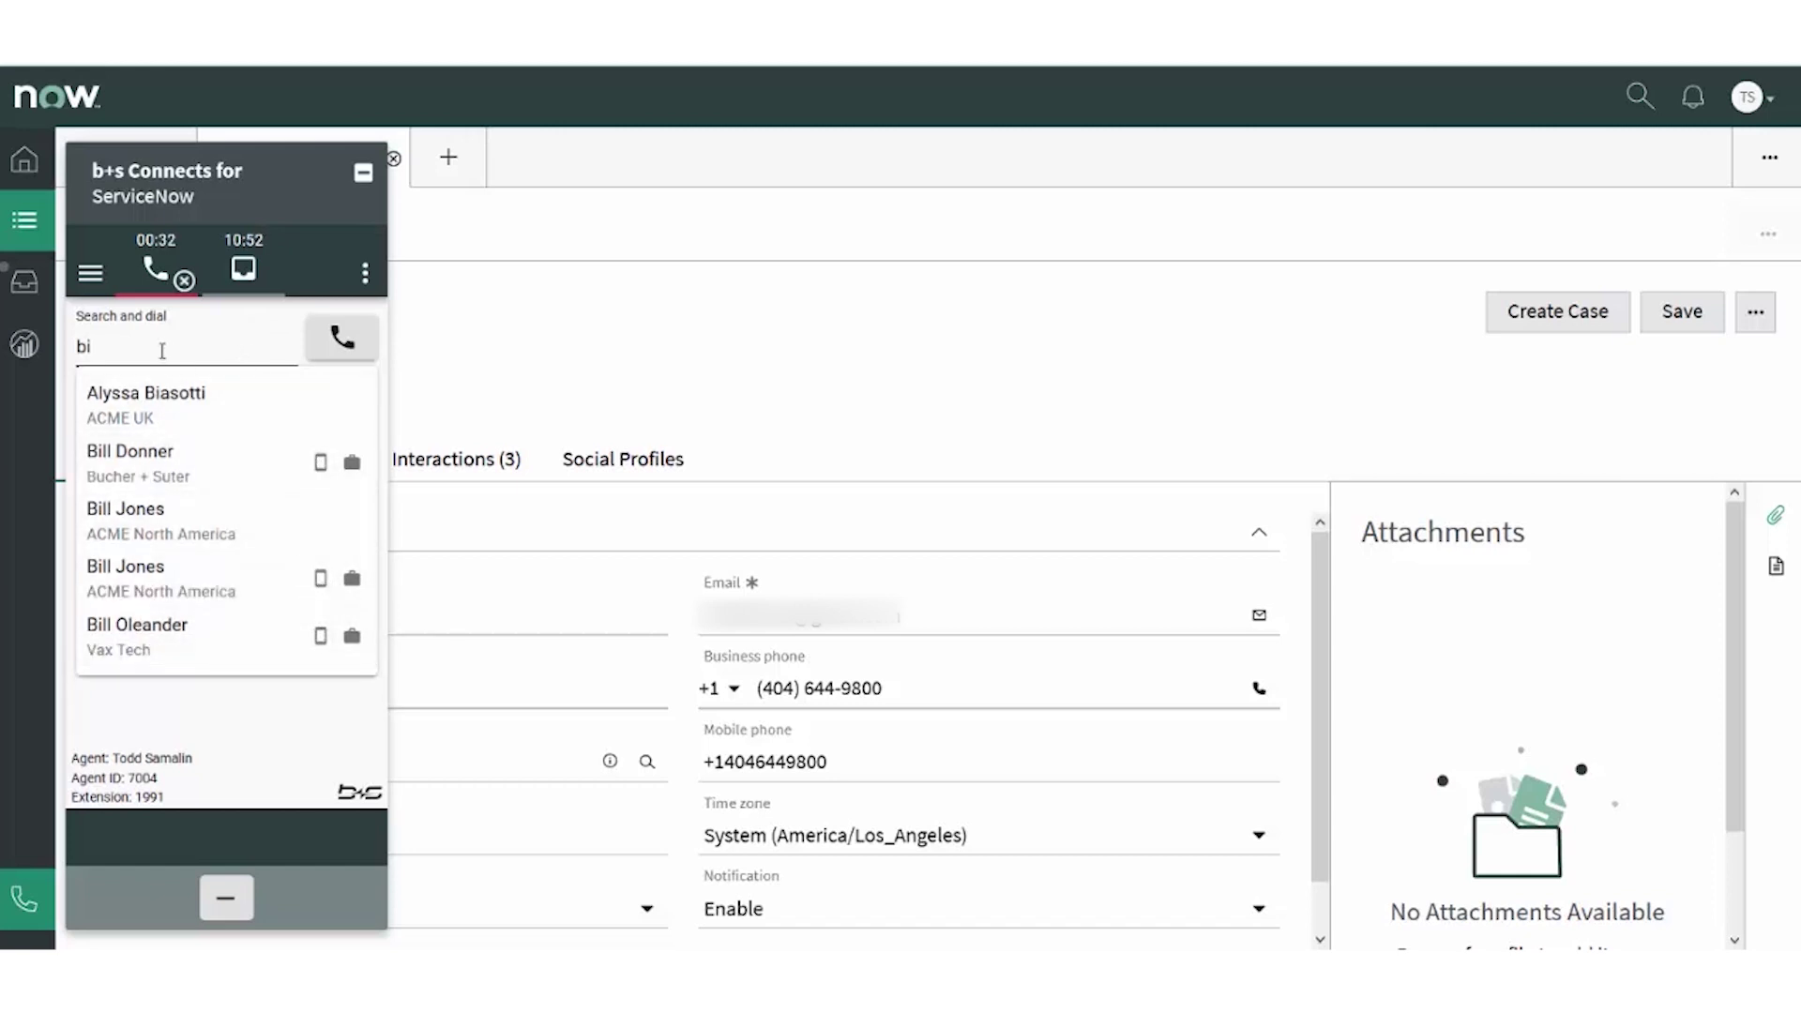
left_click_drag(162, 347, 52, 316)
type("00")
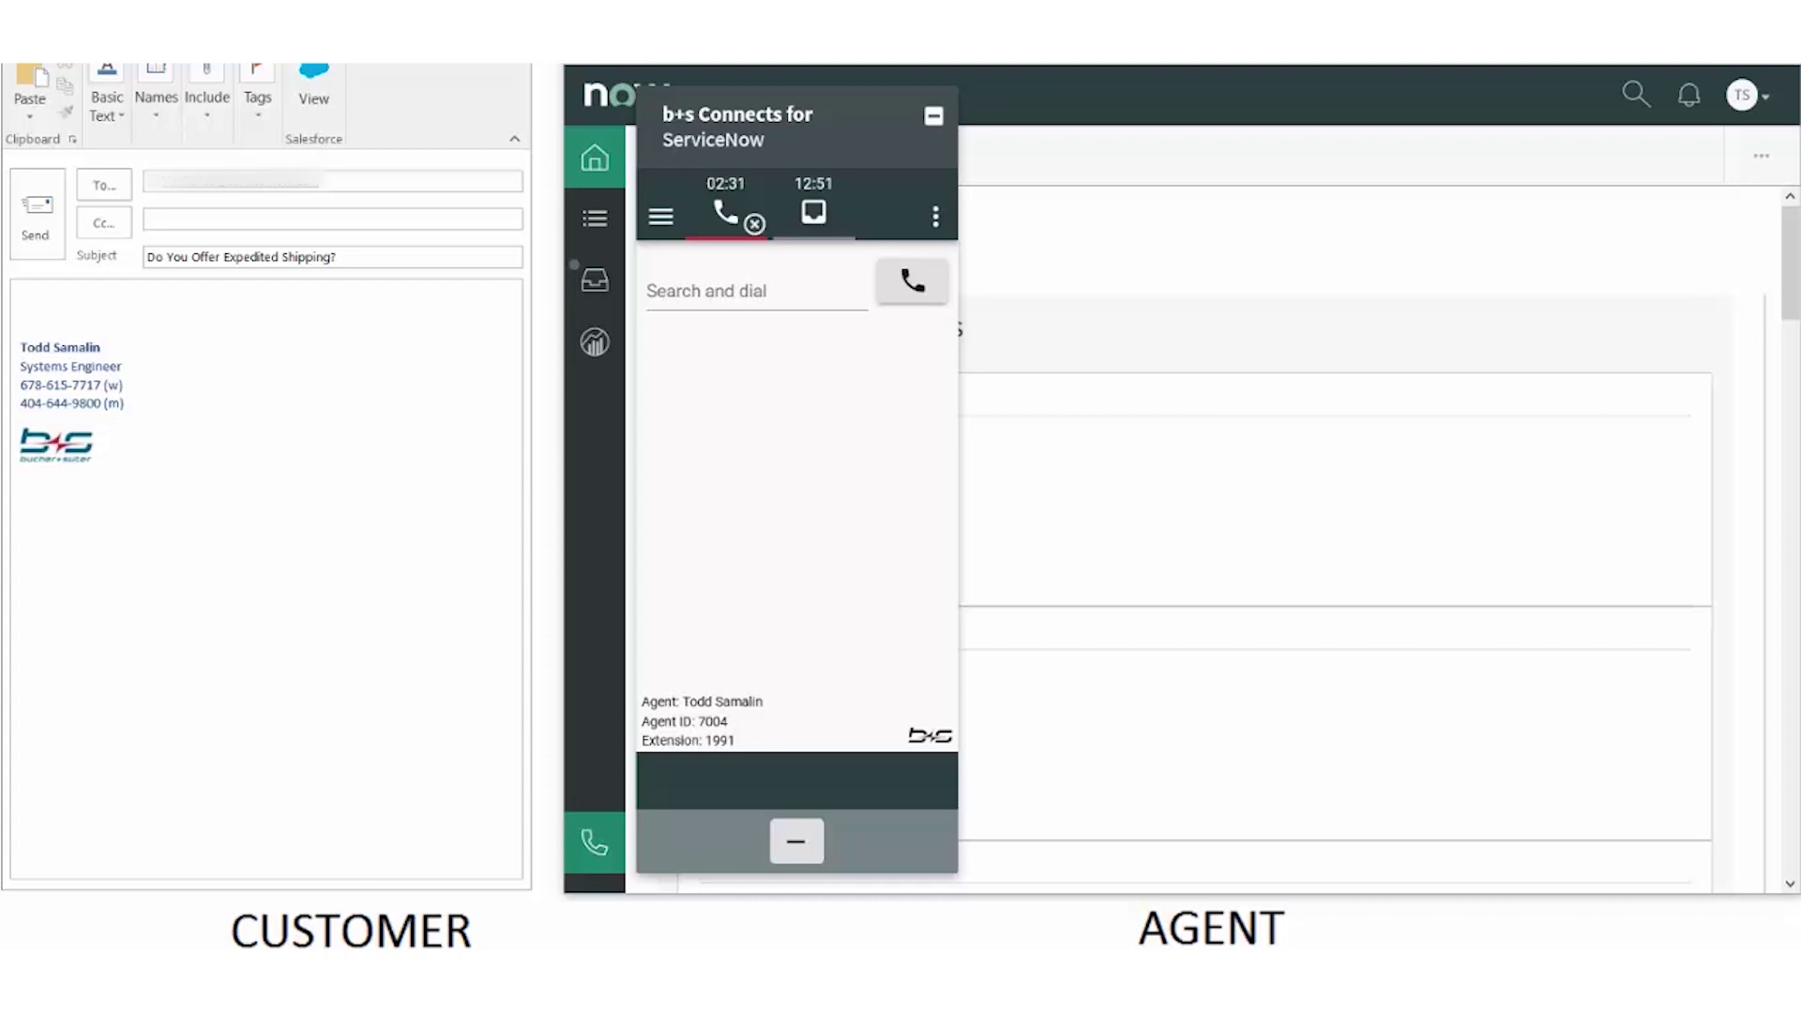
Step: Set the agent to Available, then send the customer's 'Do You Offer Expedited Shipping?' email
left_click(820, 208)
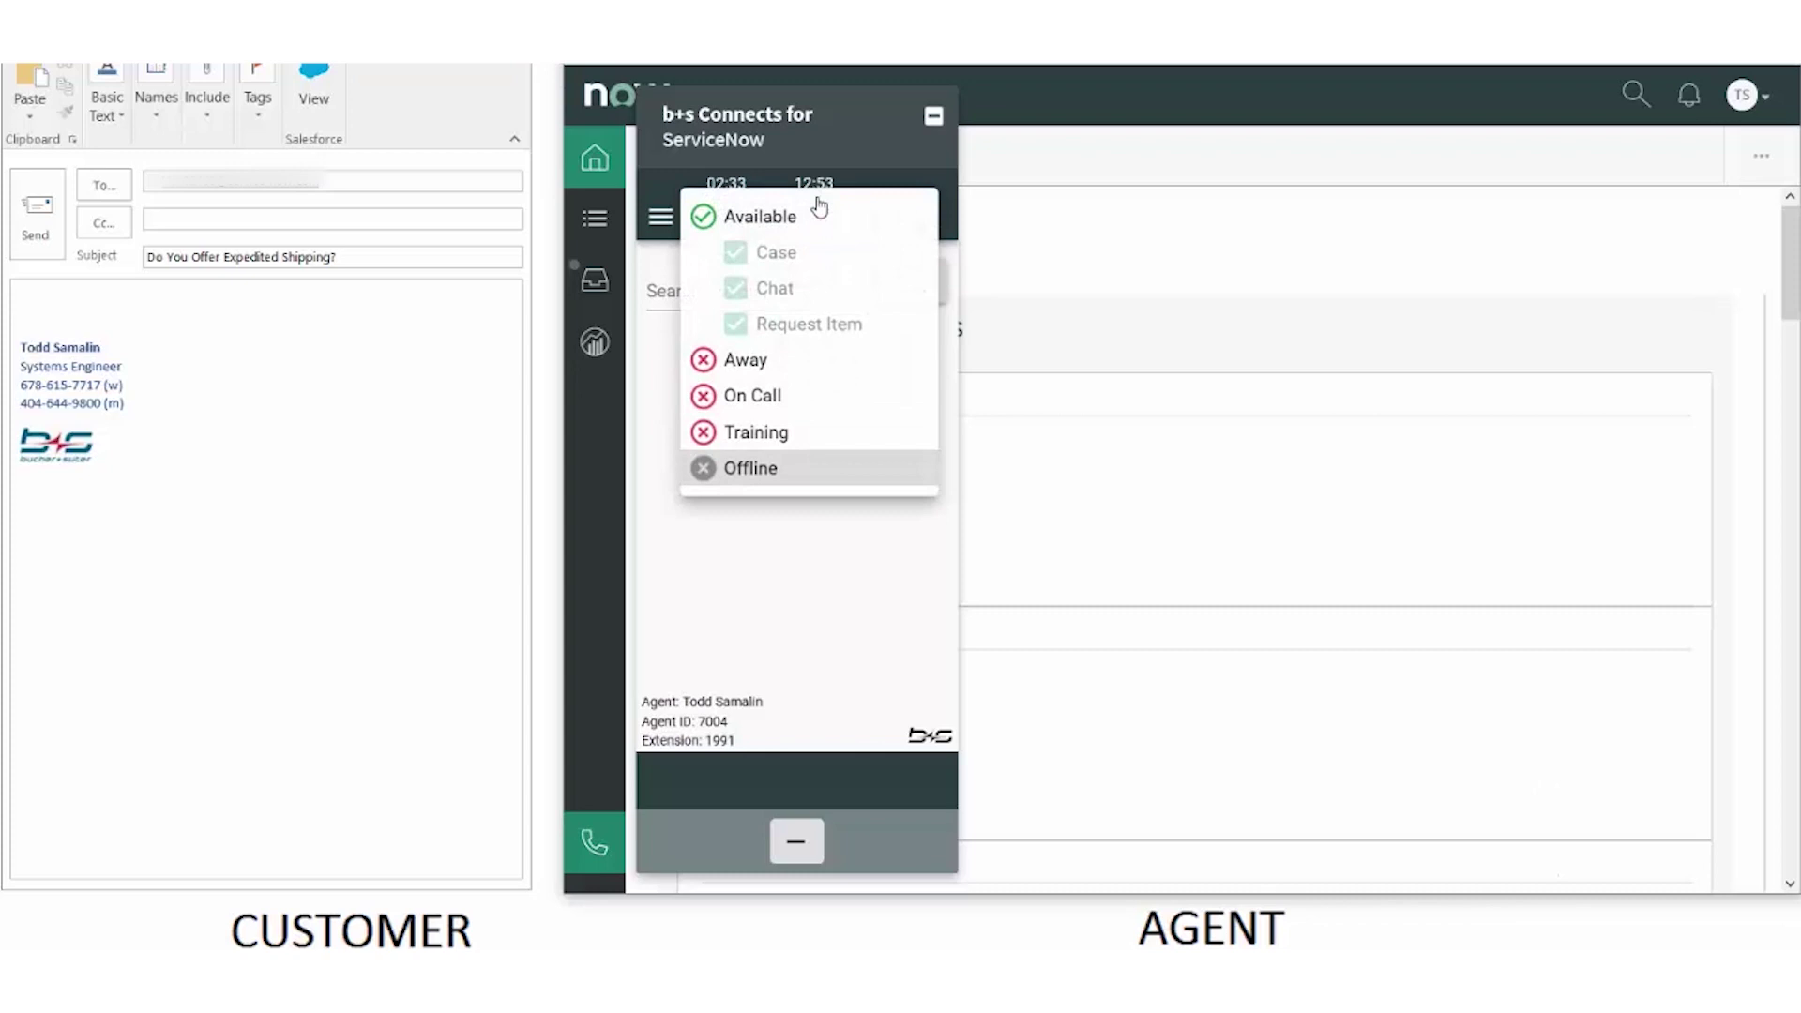
left_click(762, 217)
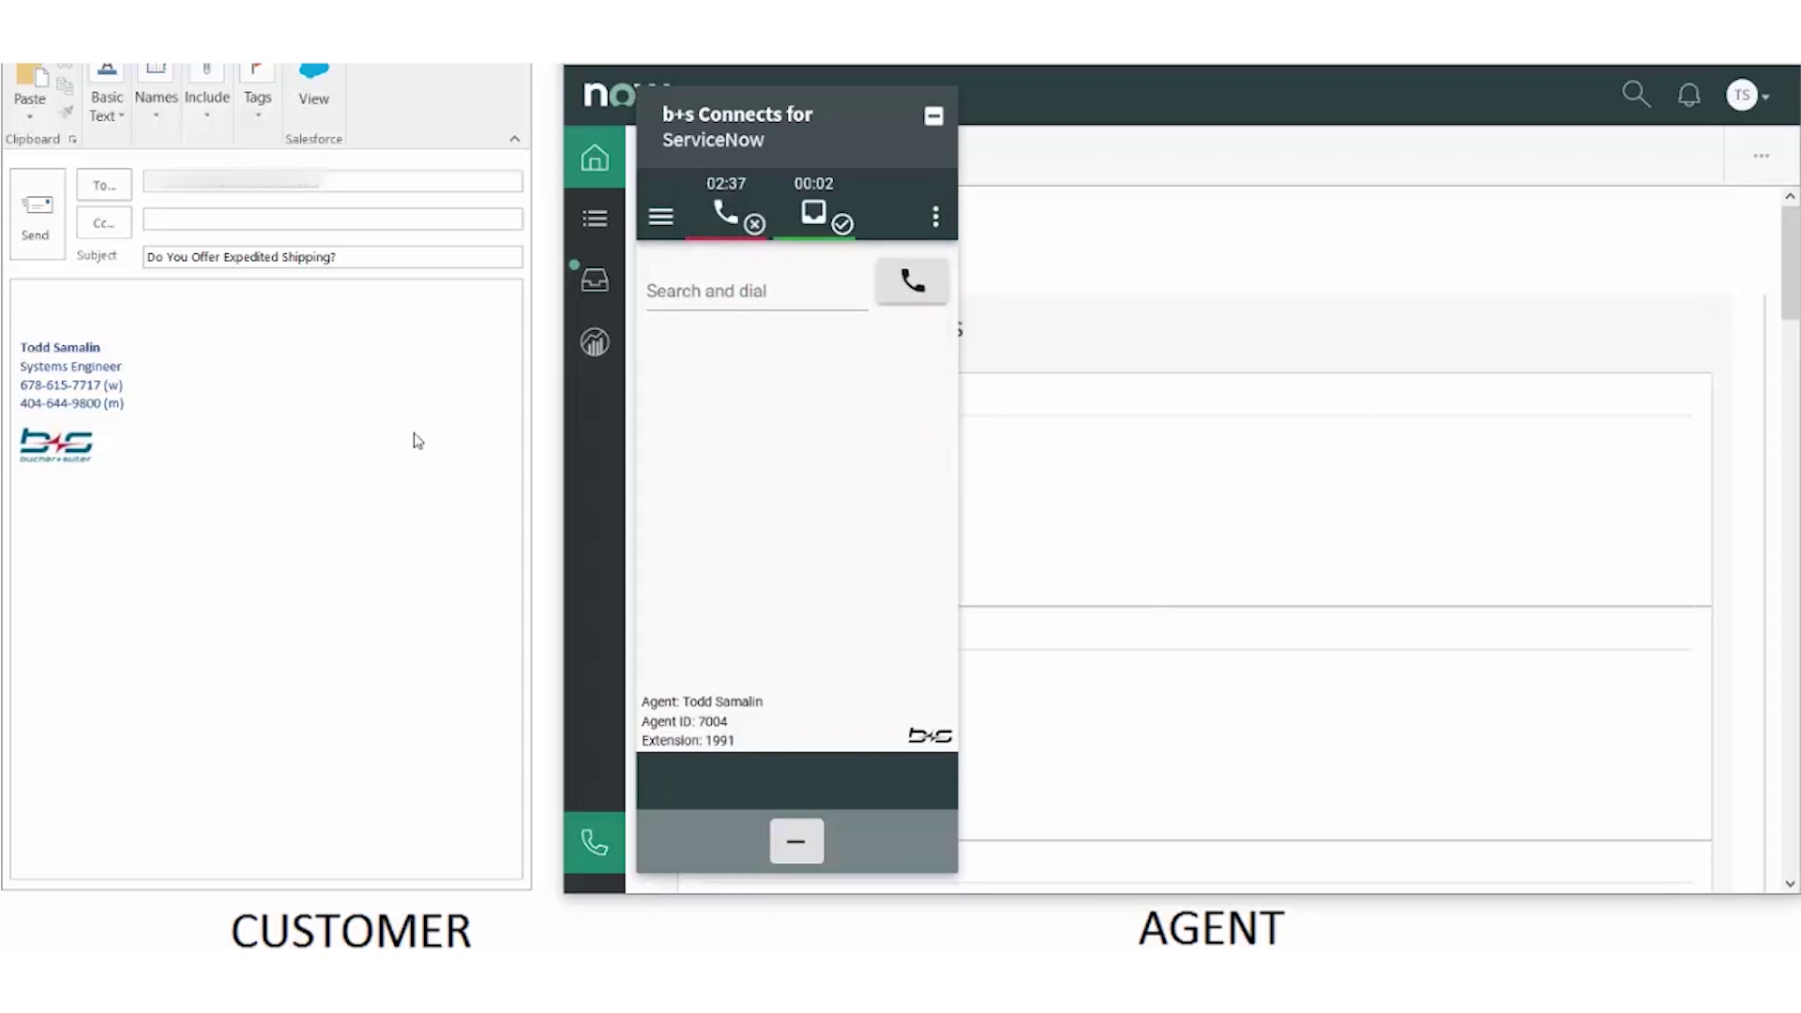
left_click(38, 211)
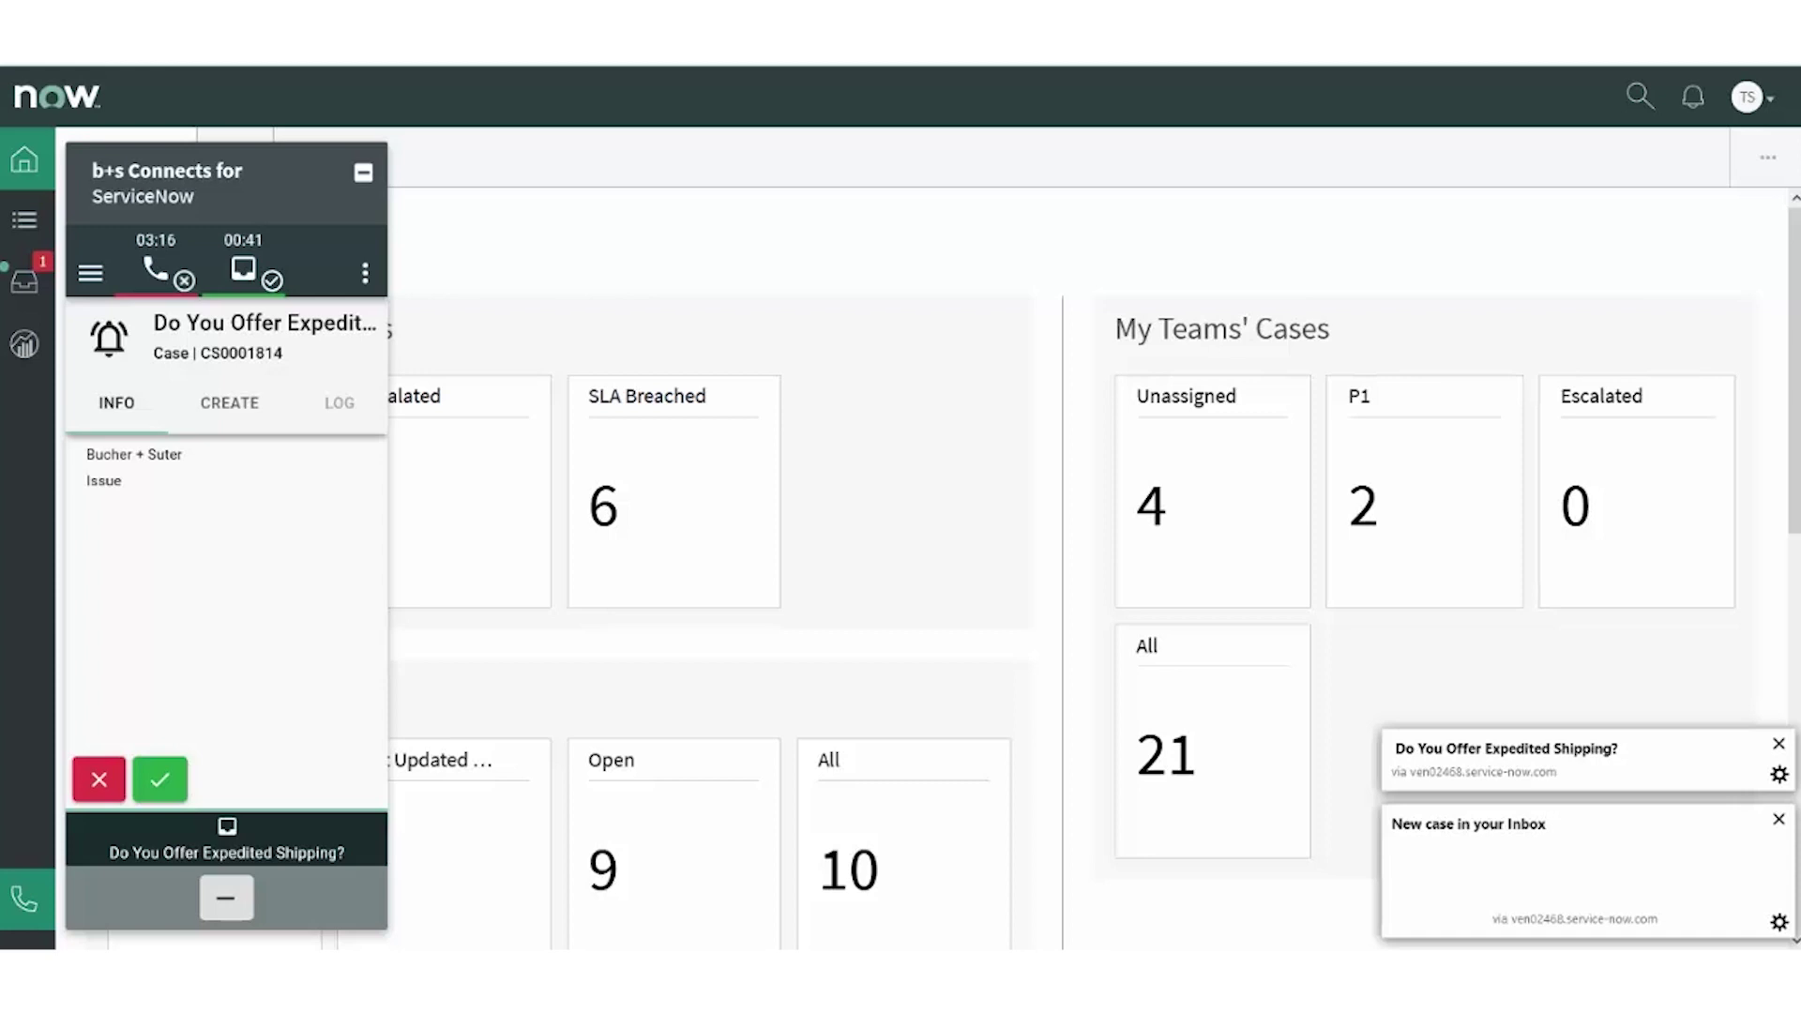
Step: Accept case CS0001814 and compose a reply email reading 'Yes we do.'
left_click(161, 780)
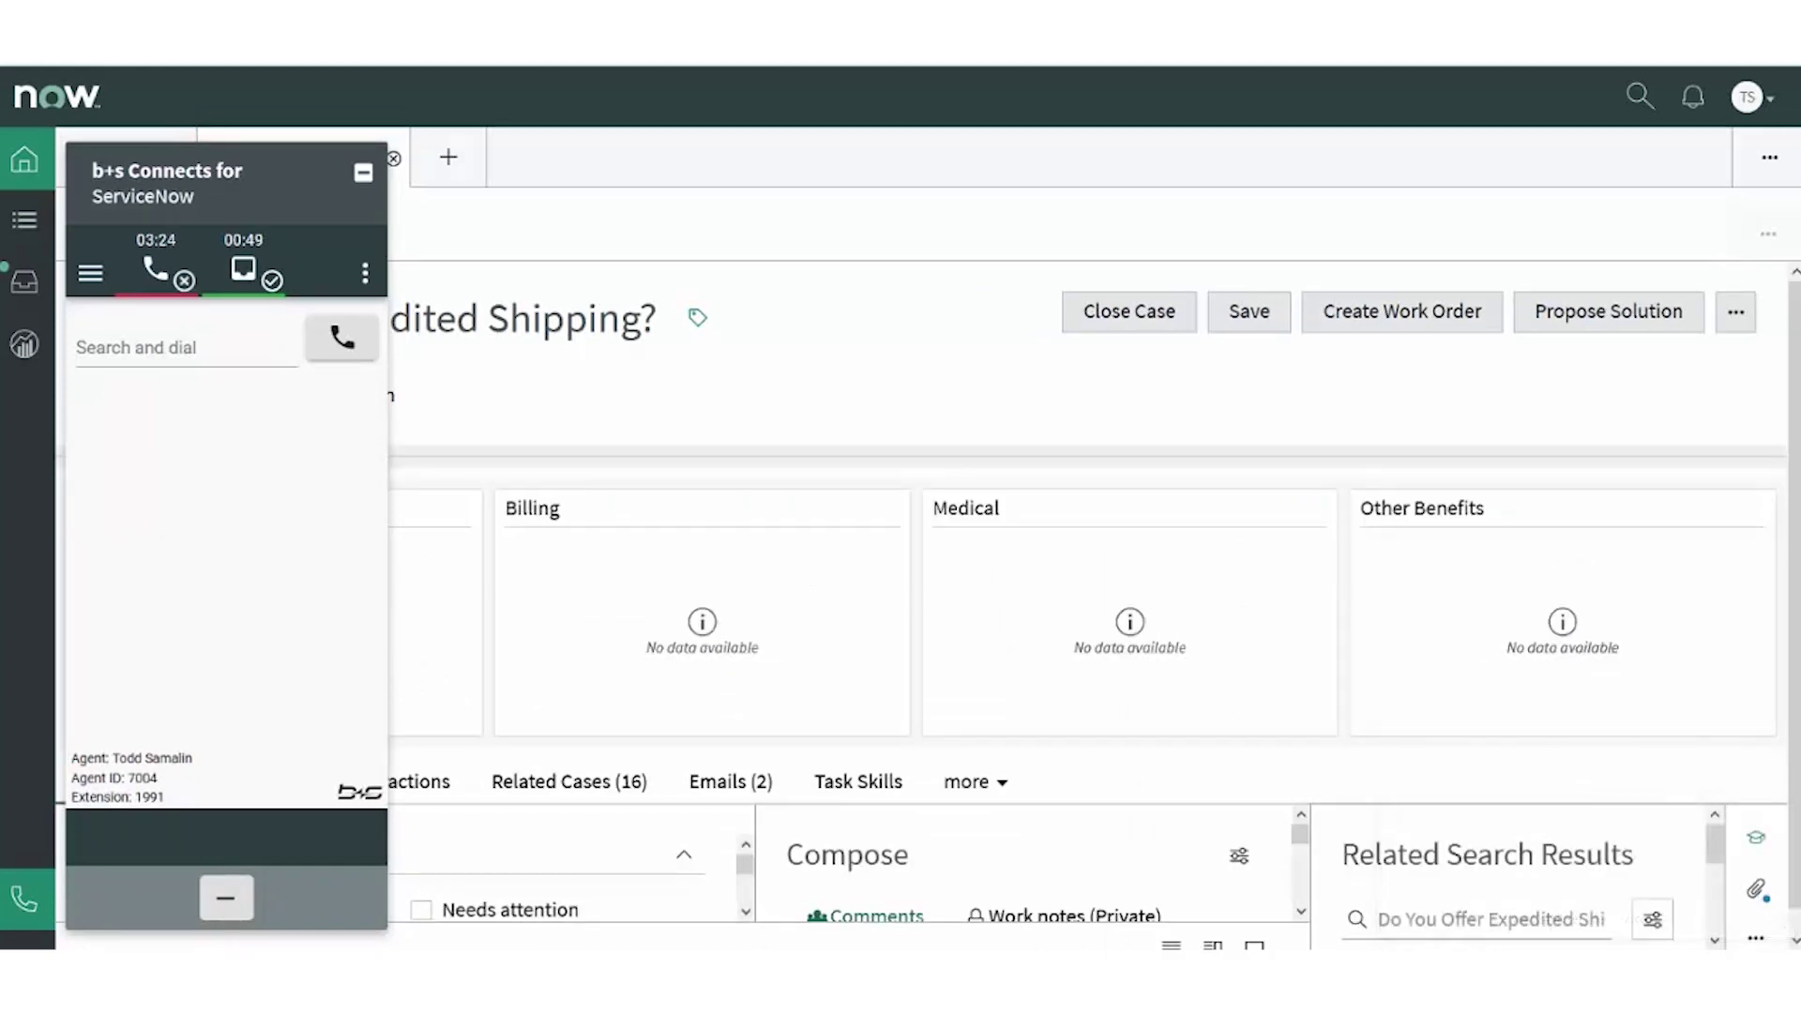
left_click(1736, 312)
left_click(1577, 401)
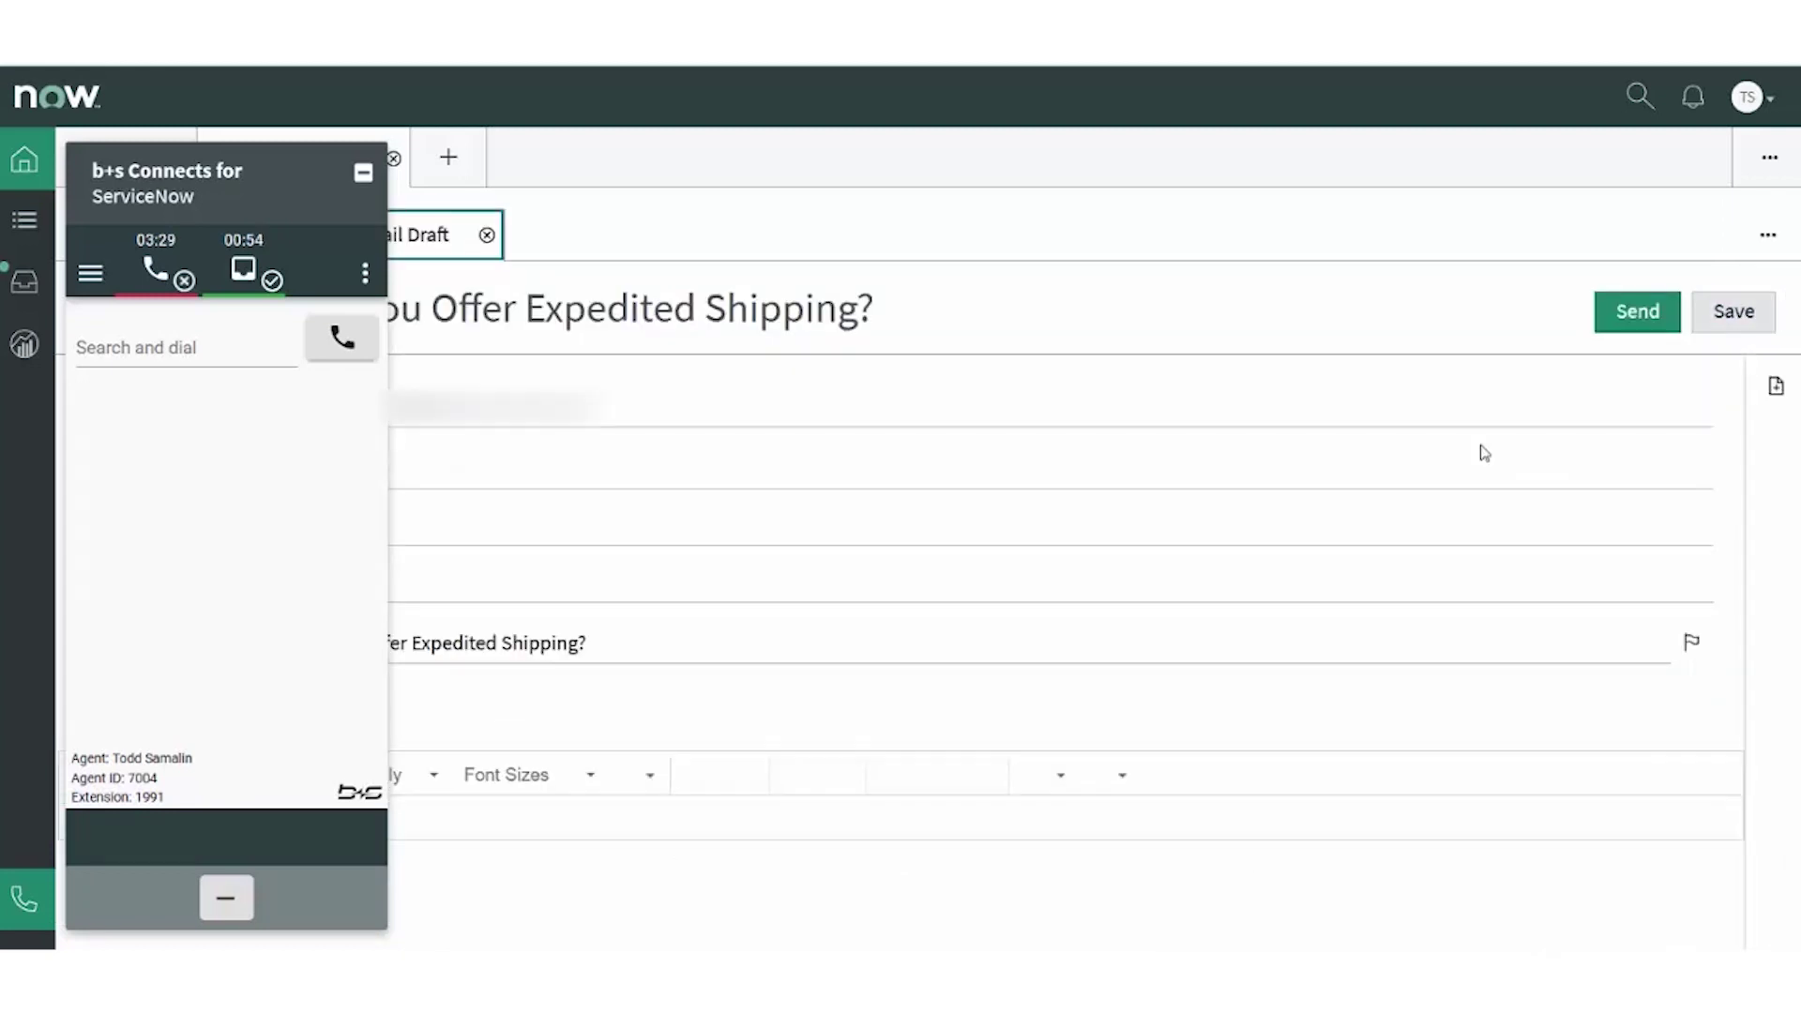
type("Yes we do")
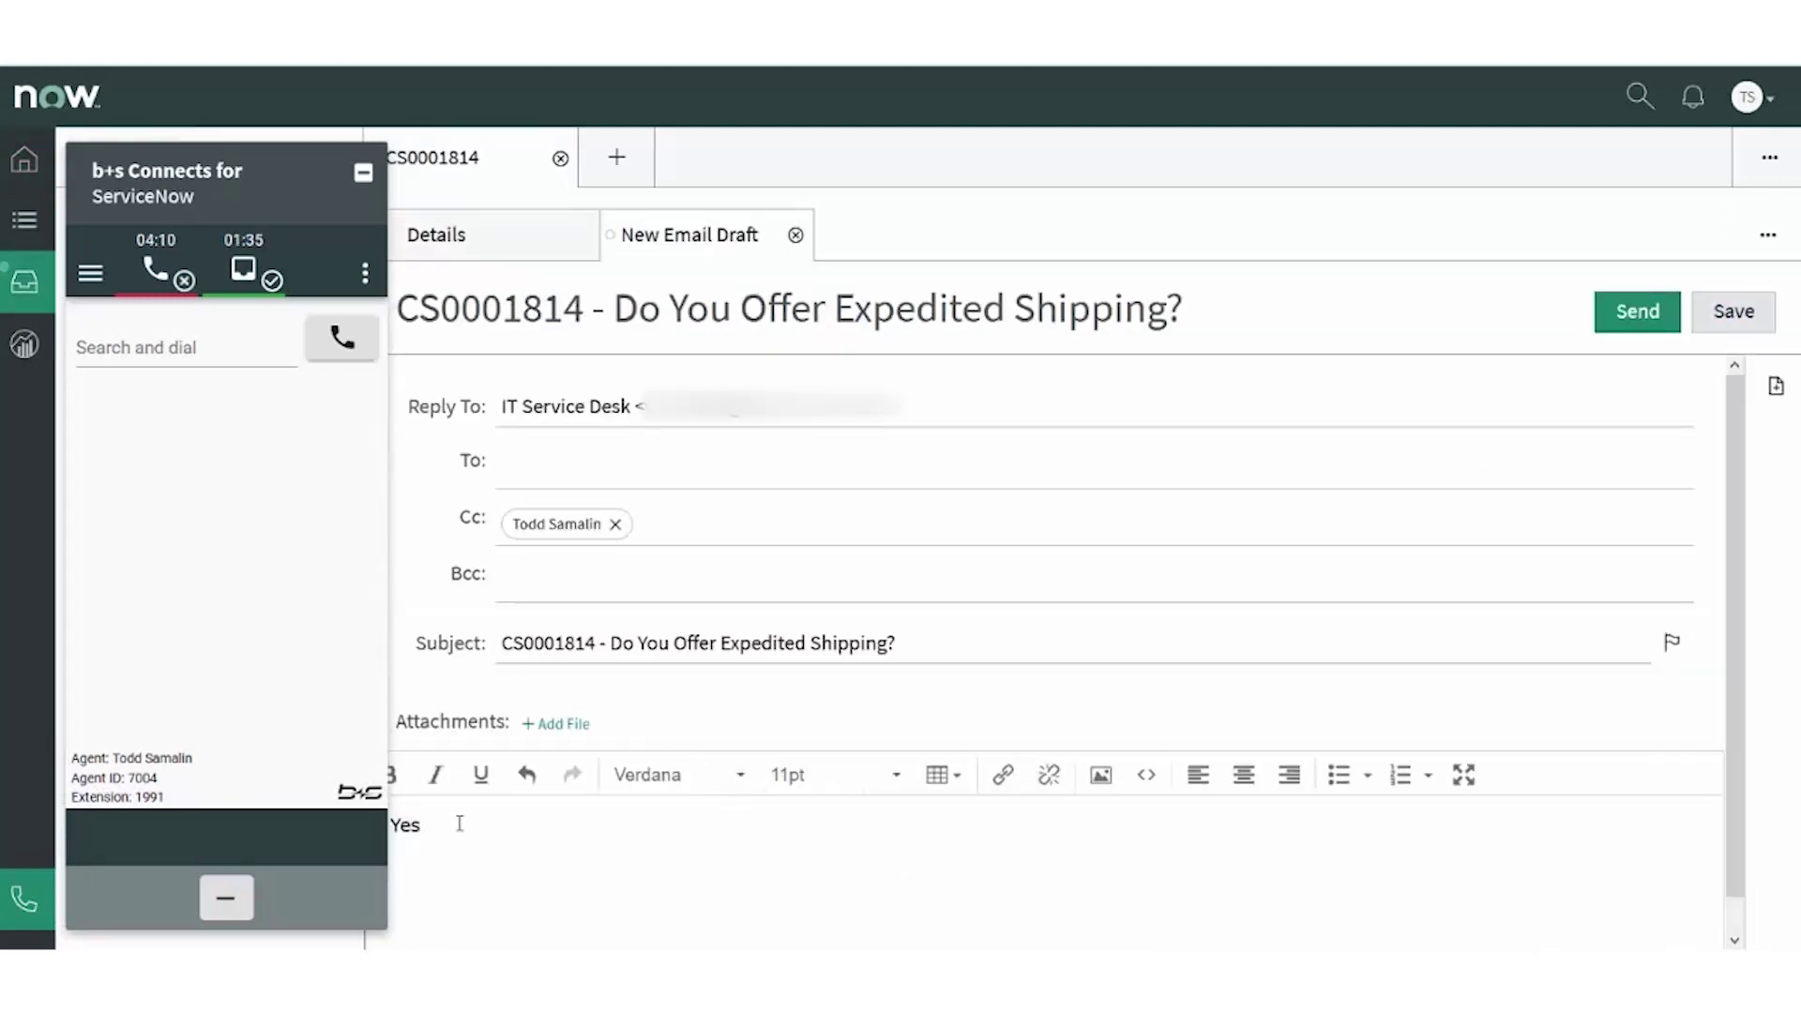
type(".")
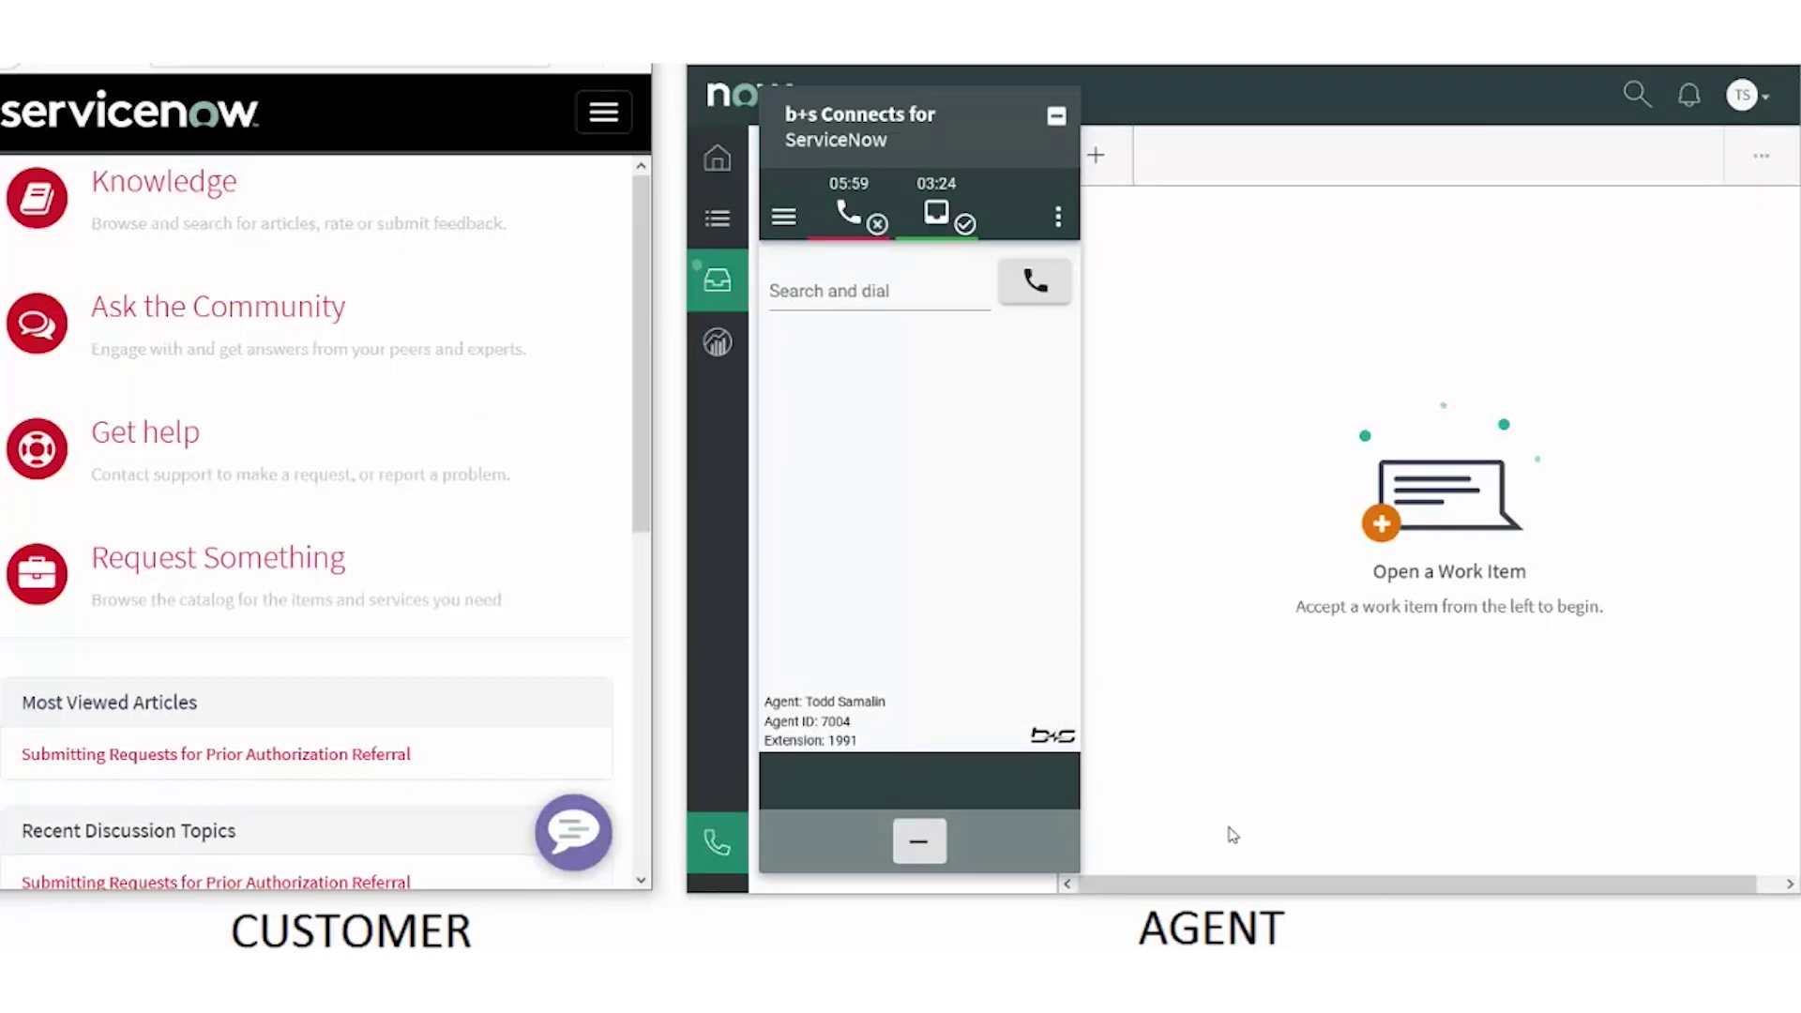
Step: Accept the portal chat, send the customer message 'I have an issue, can you help?', and start the agent reply 'Yes'
left_click(588, 832)
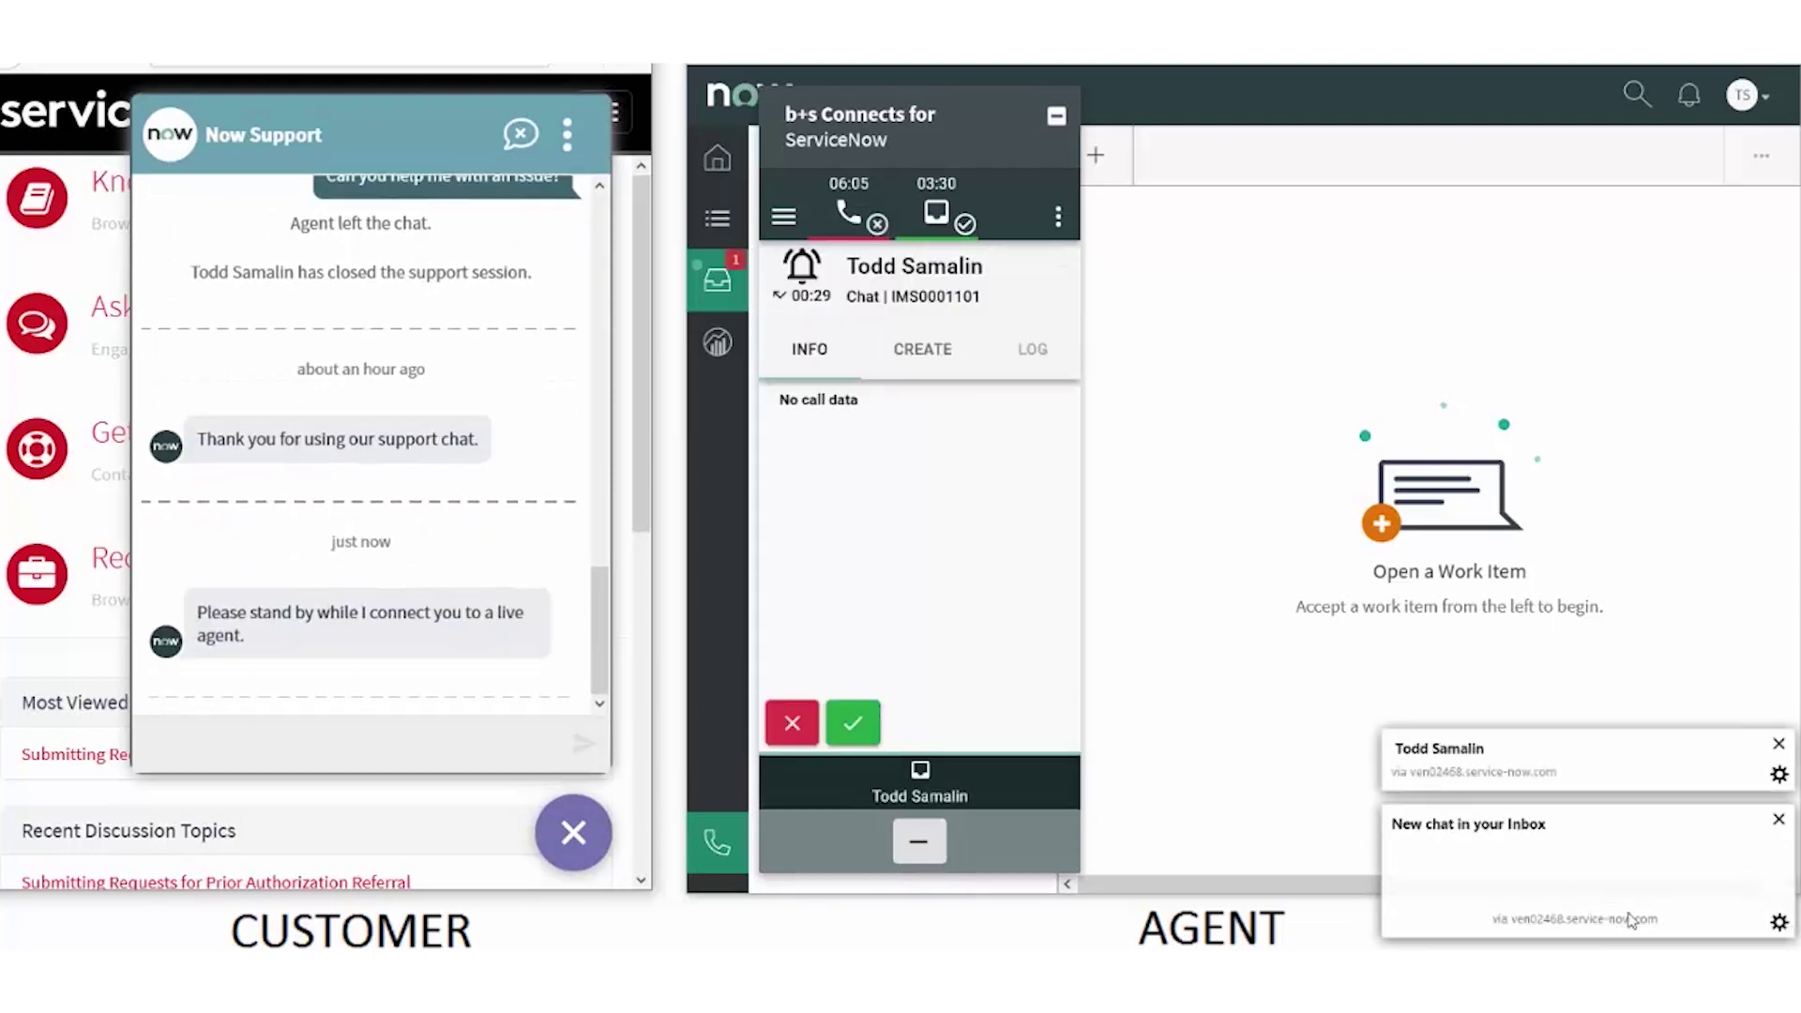
left_click(843, 725)
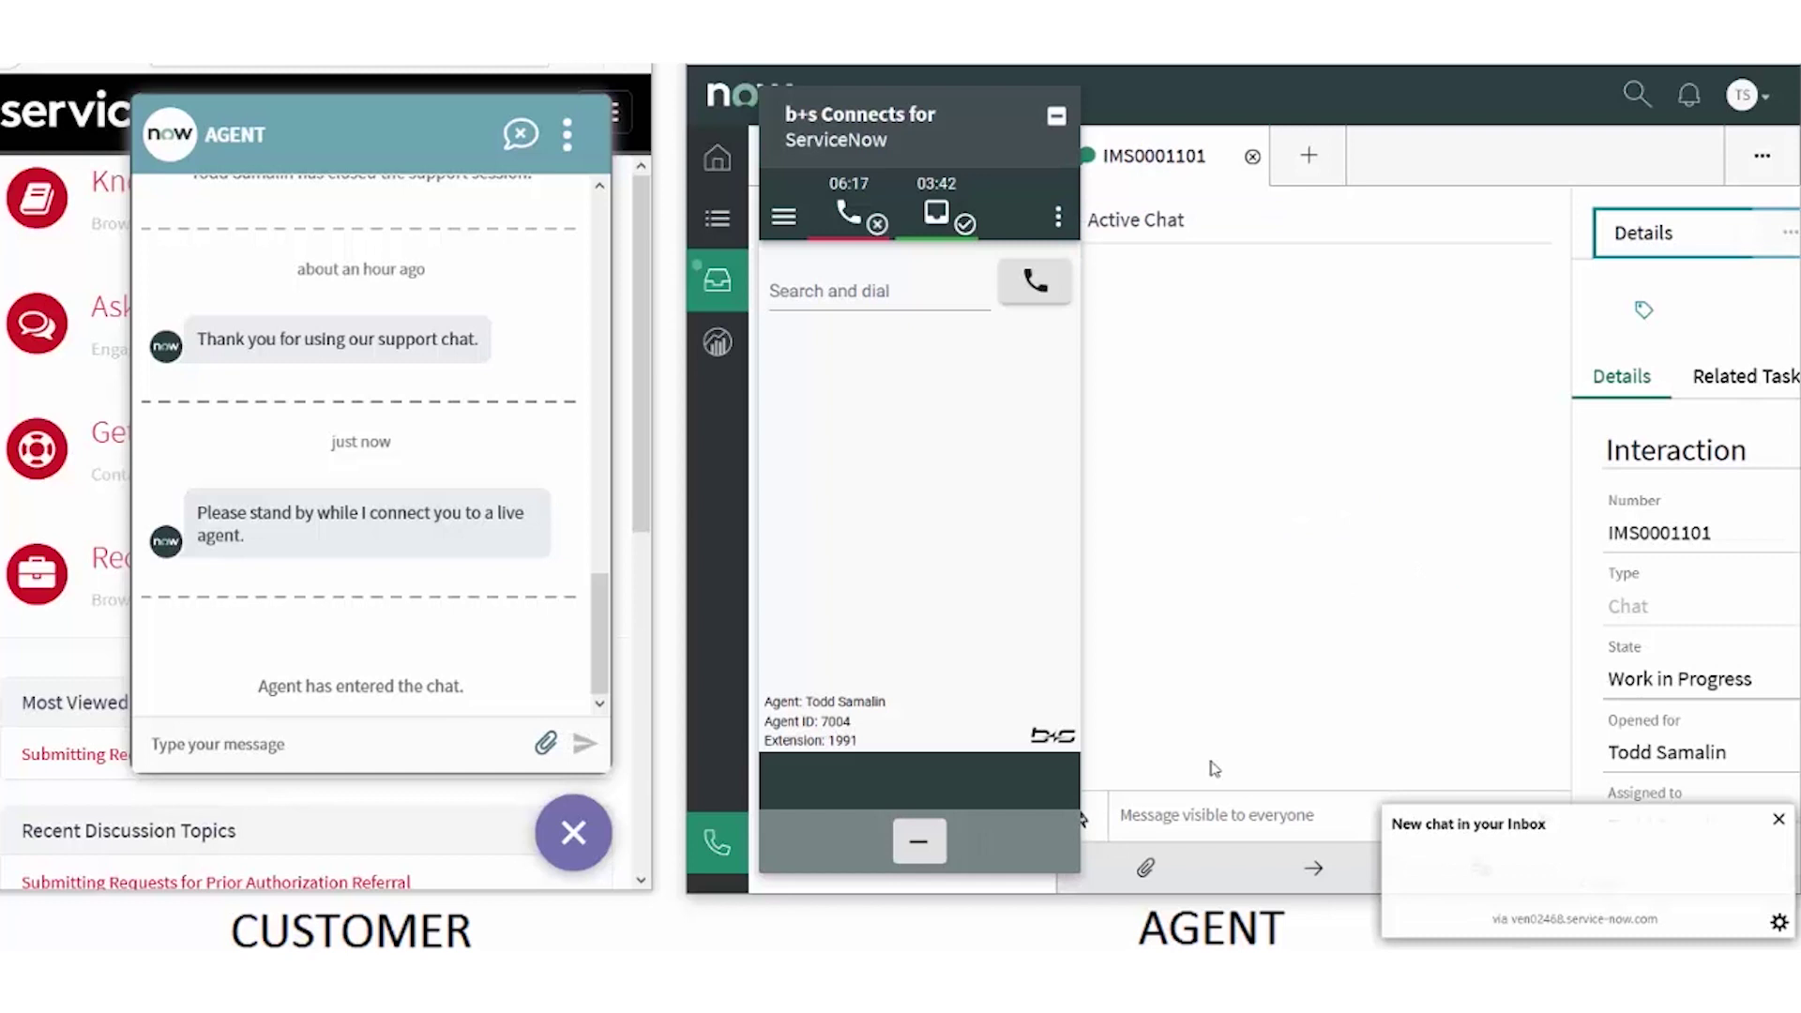
left_click(447, 748)
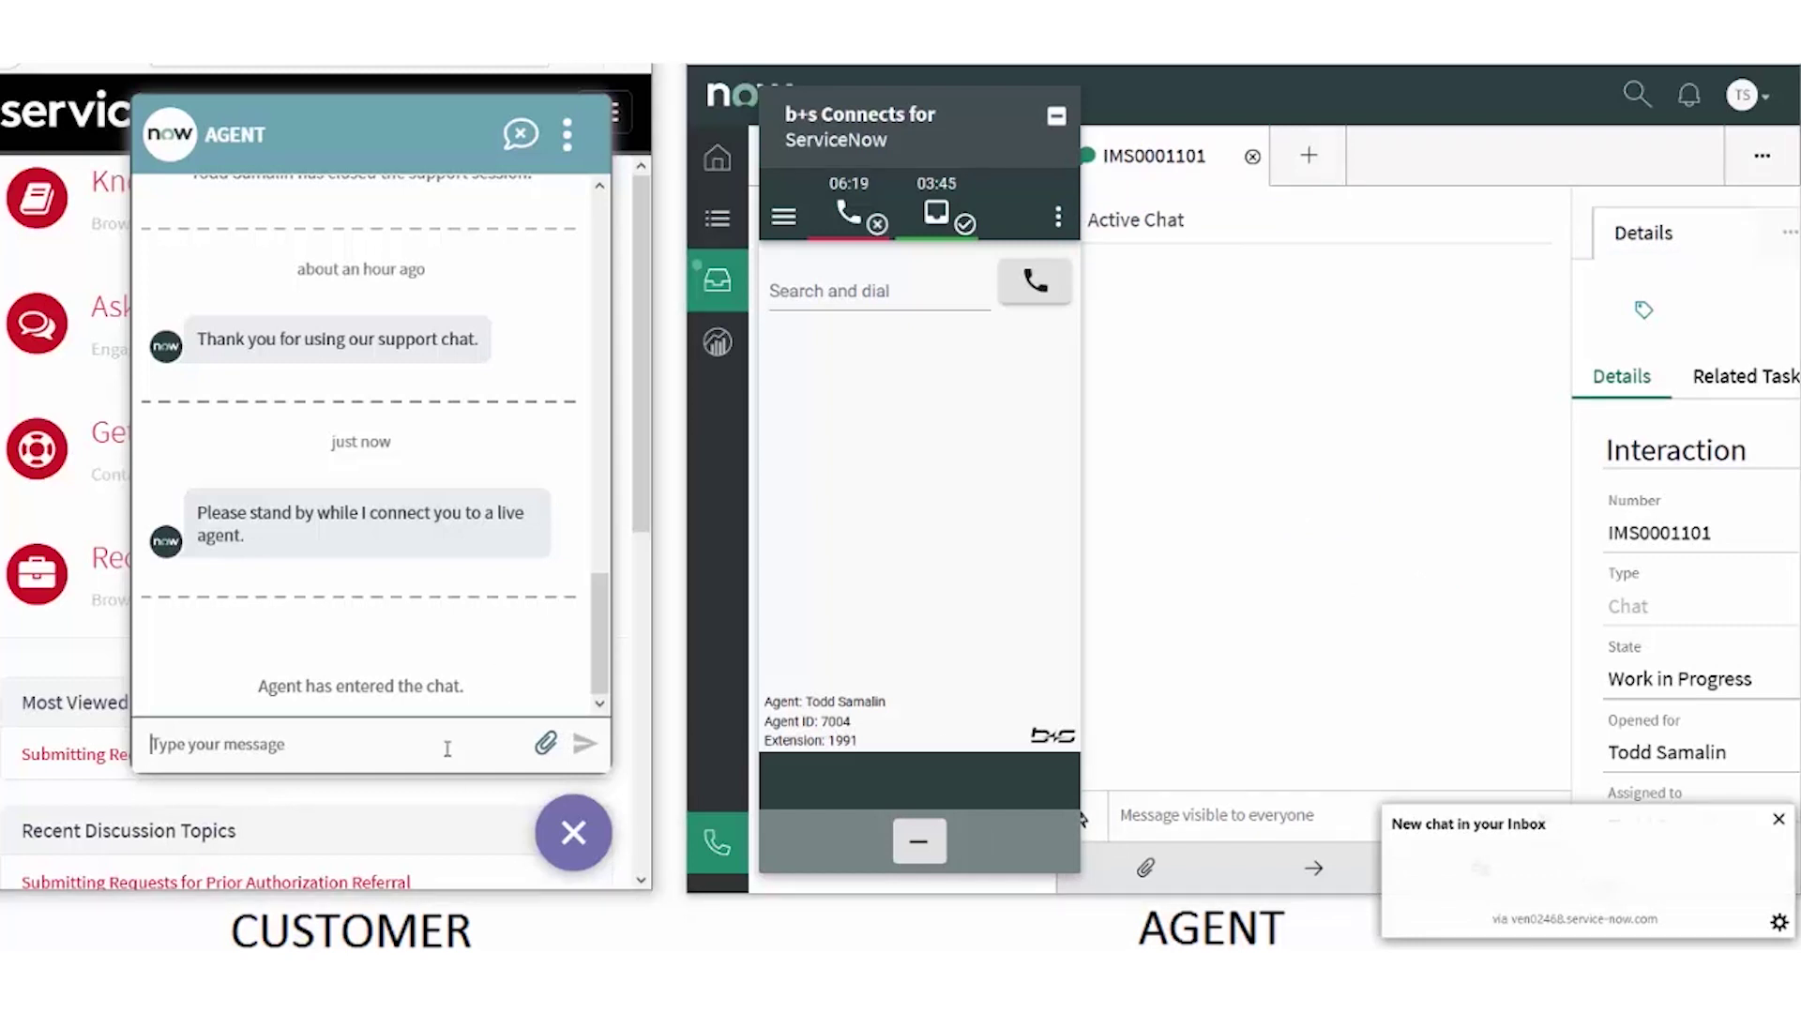
type("I have an issue")
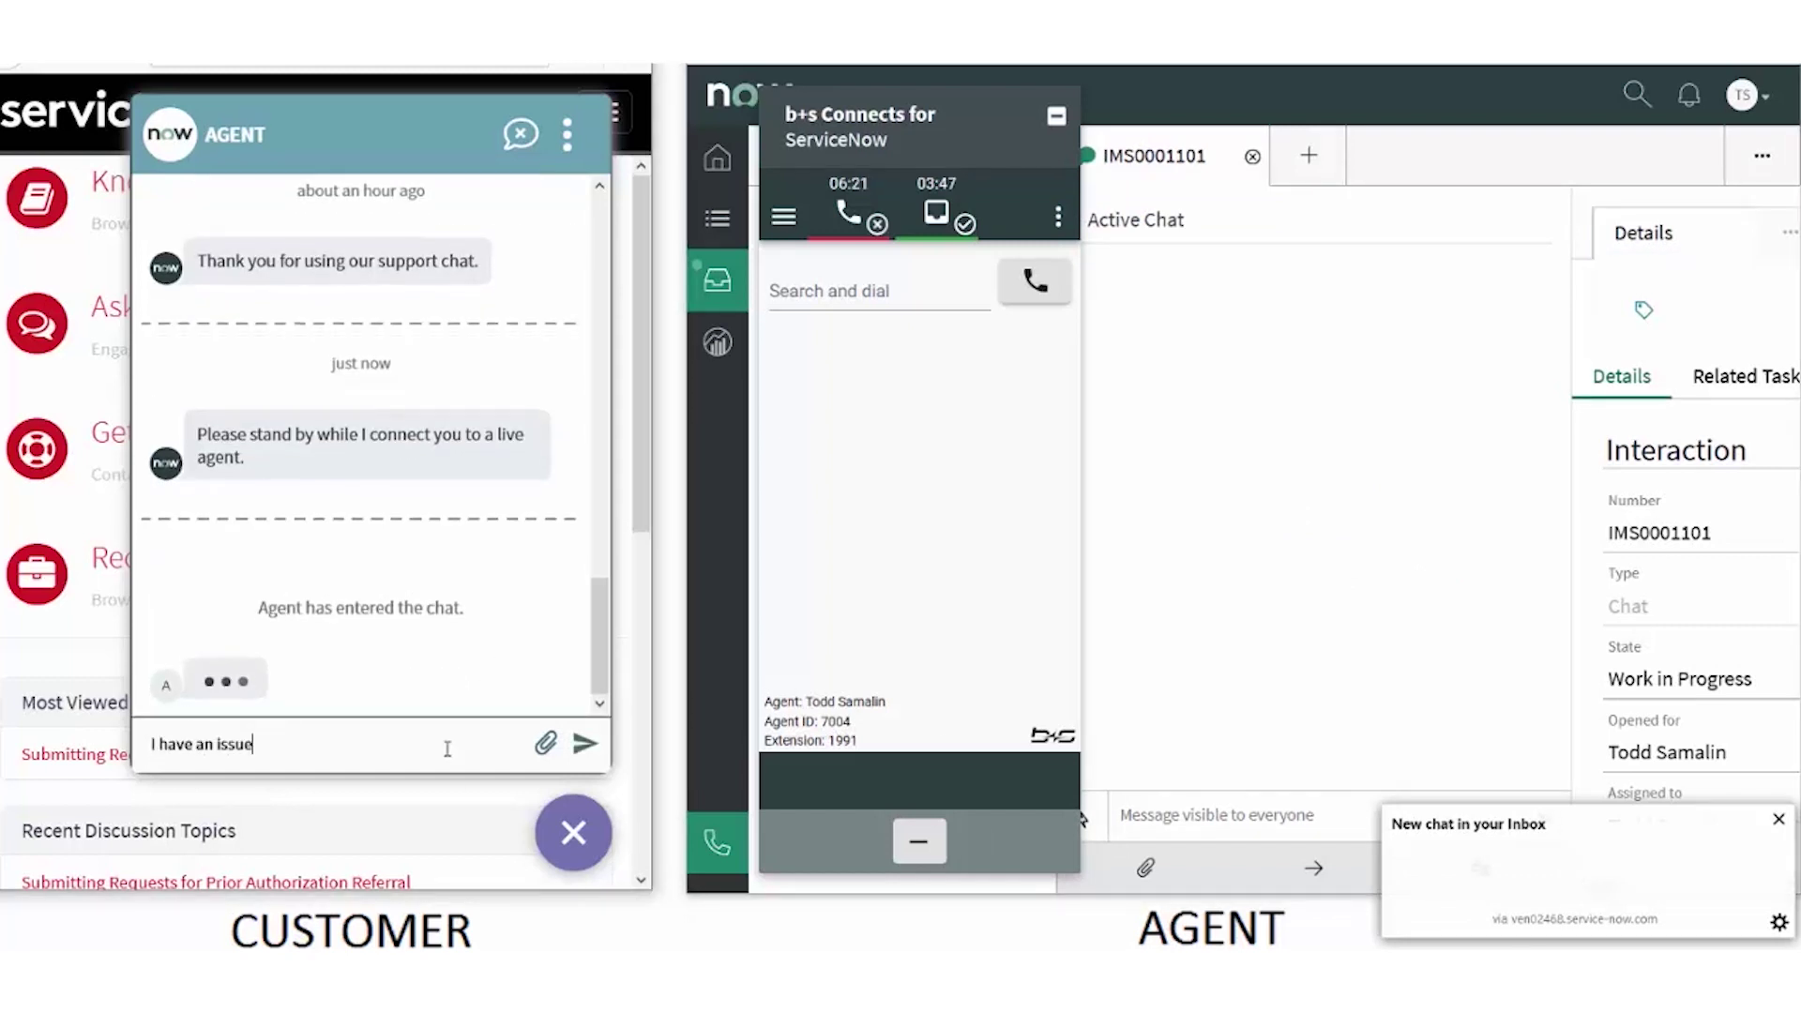
type(", can ")
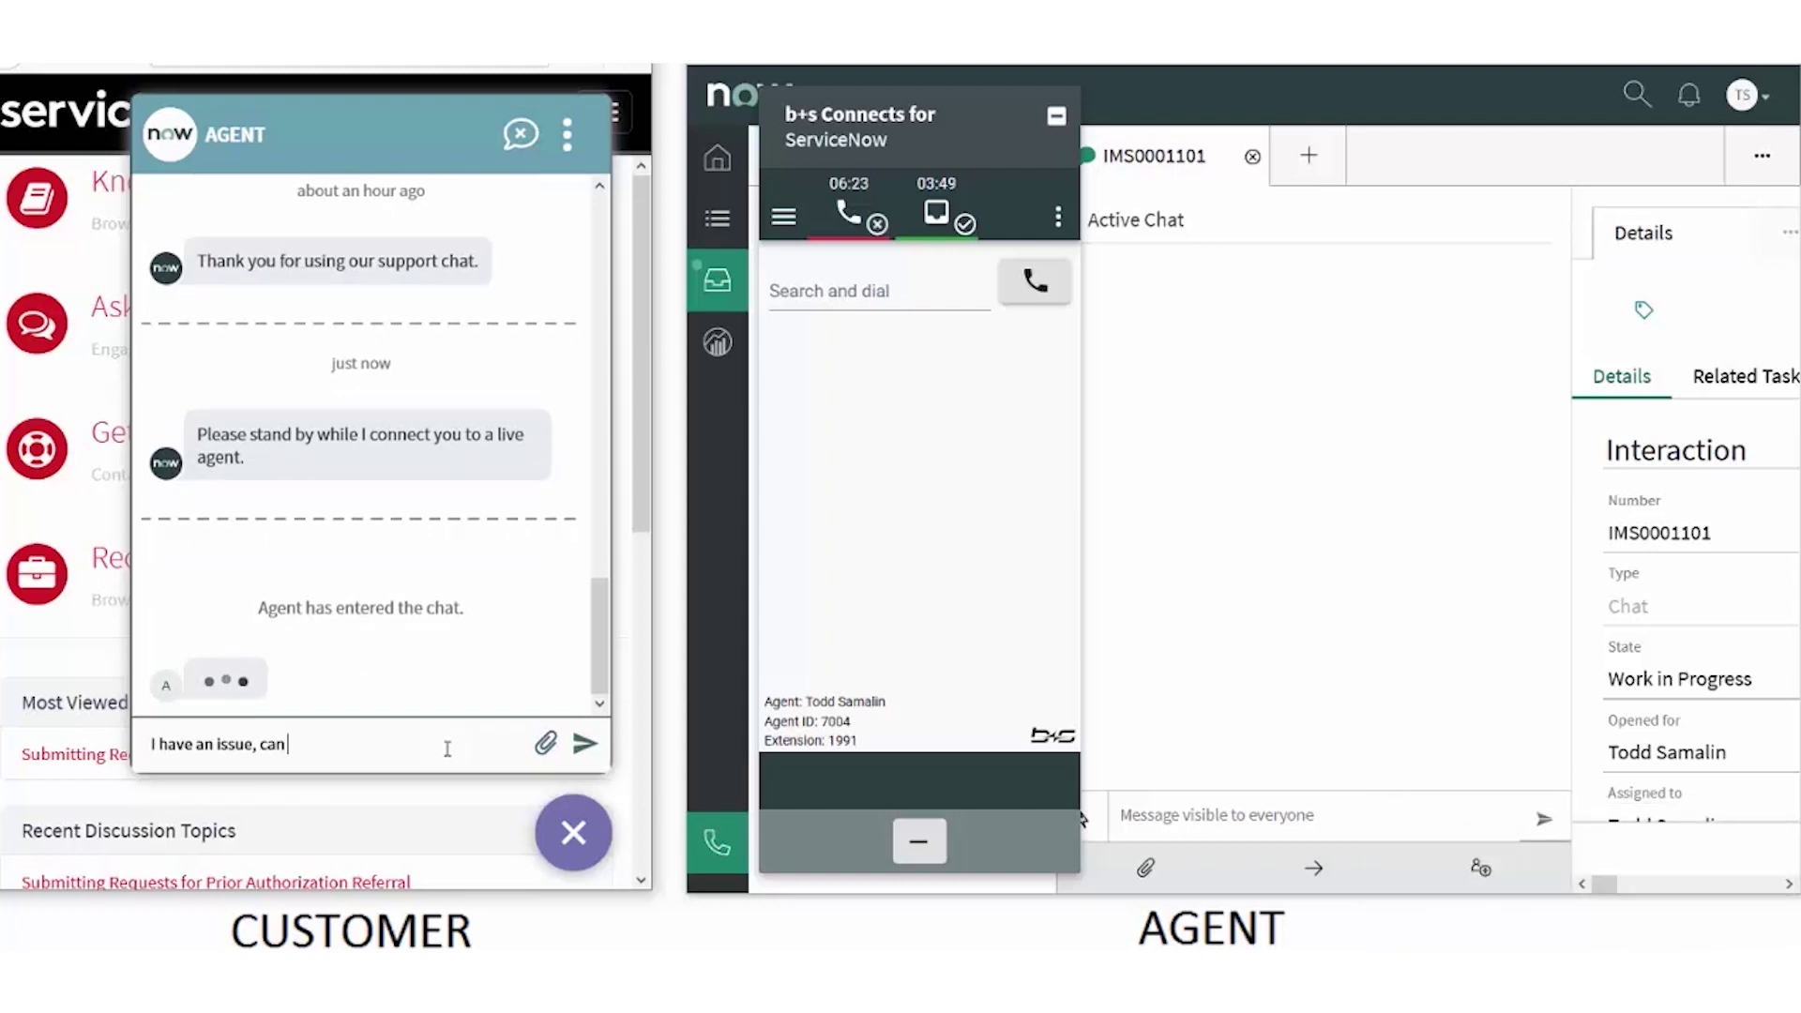
type("you help?")
key("Return")
left_click(1247, 816)
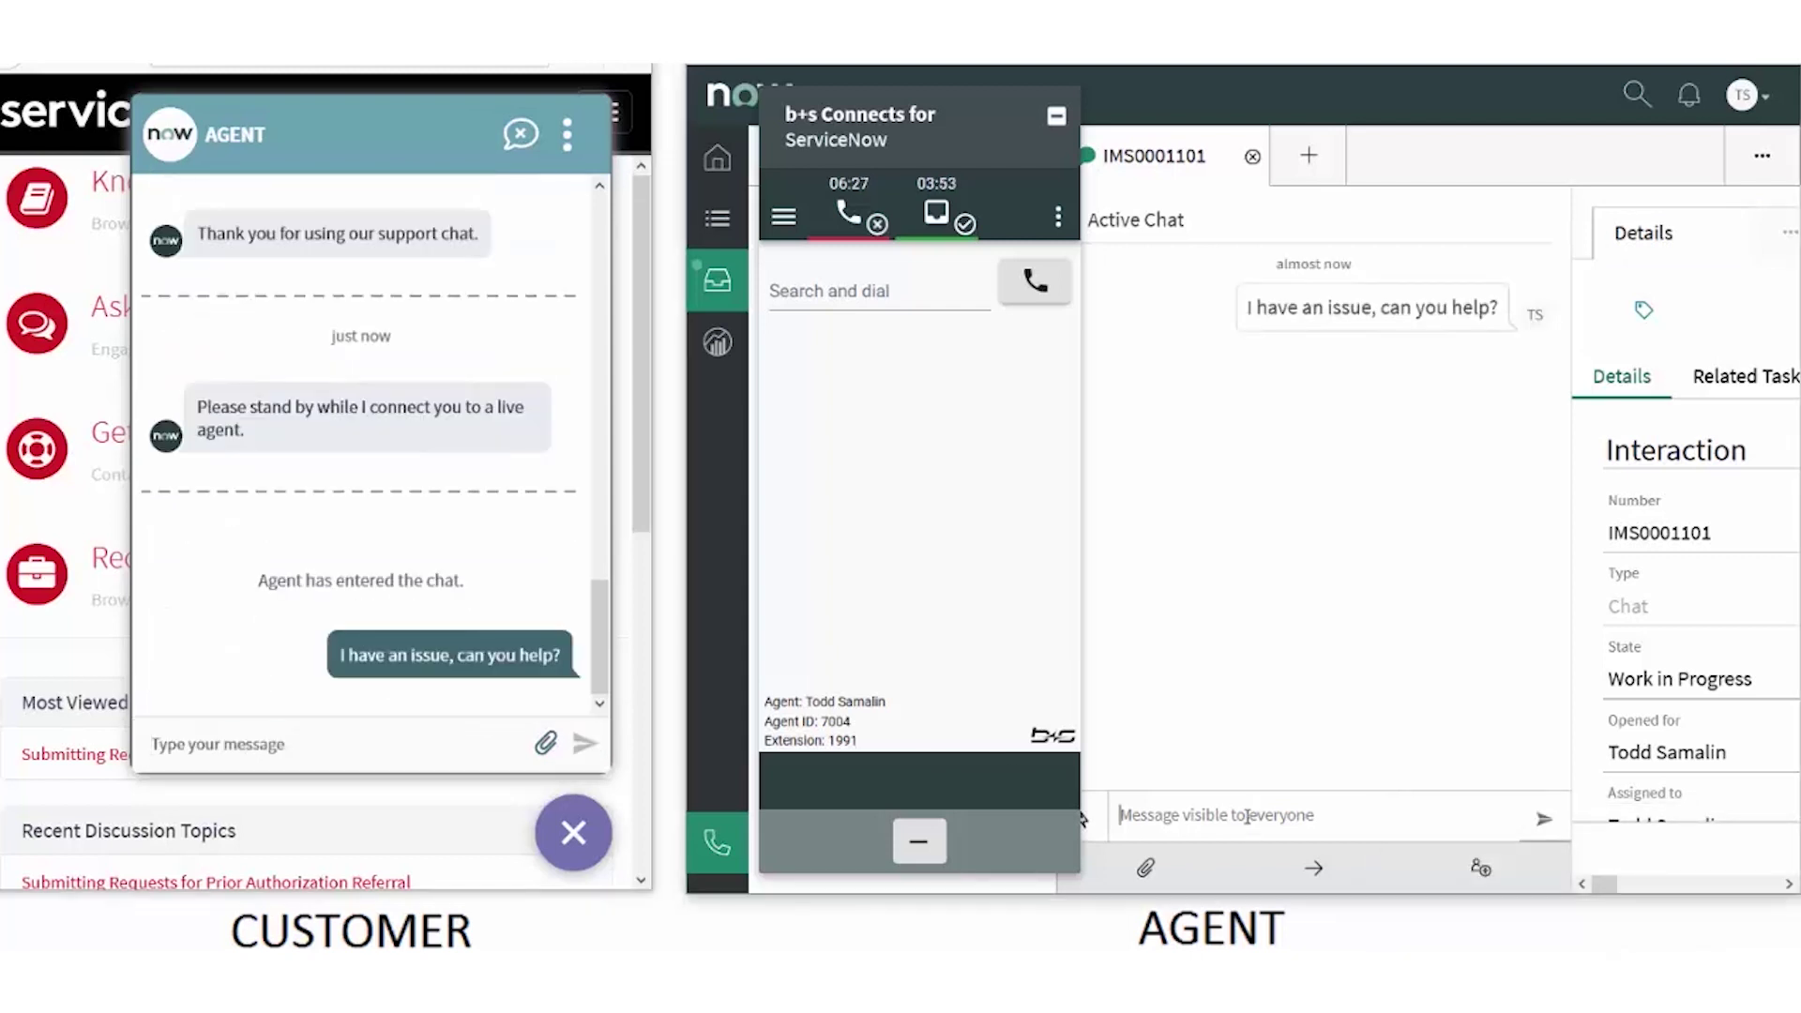
type("Yes")
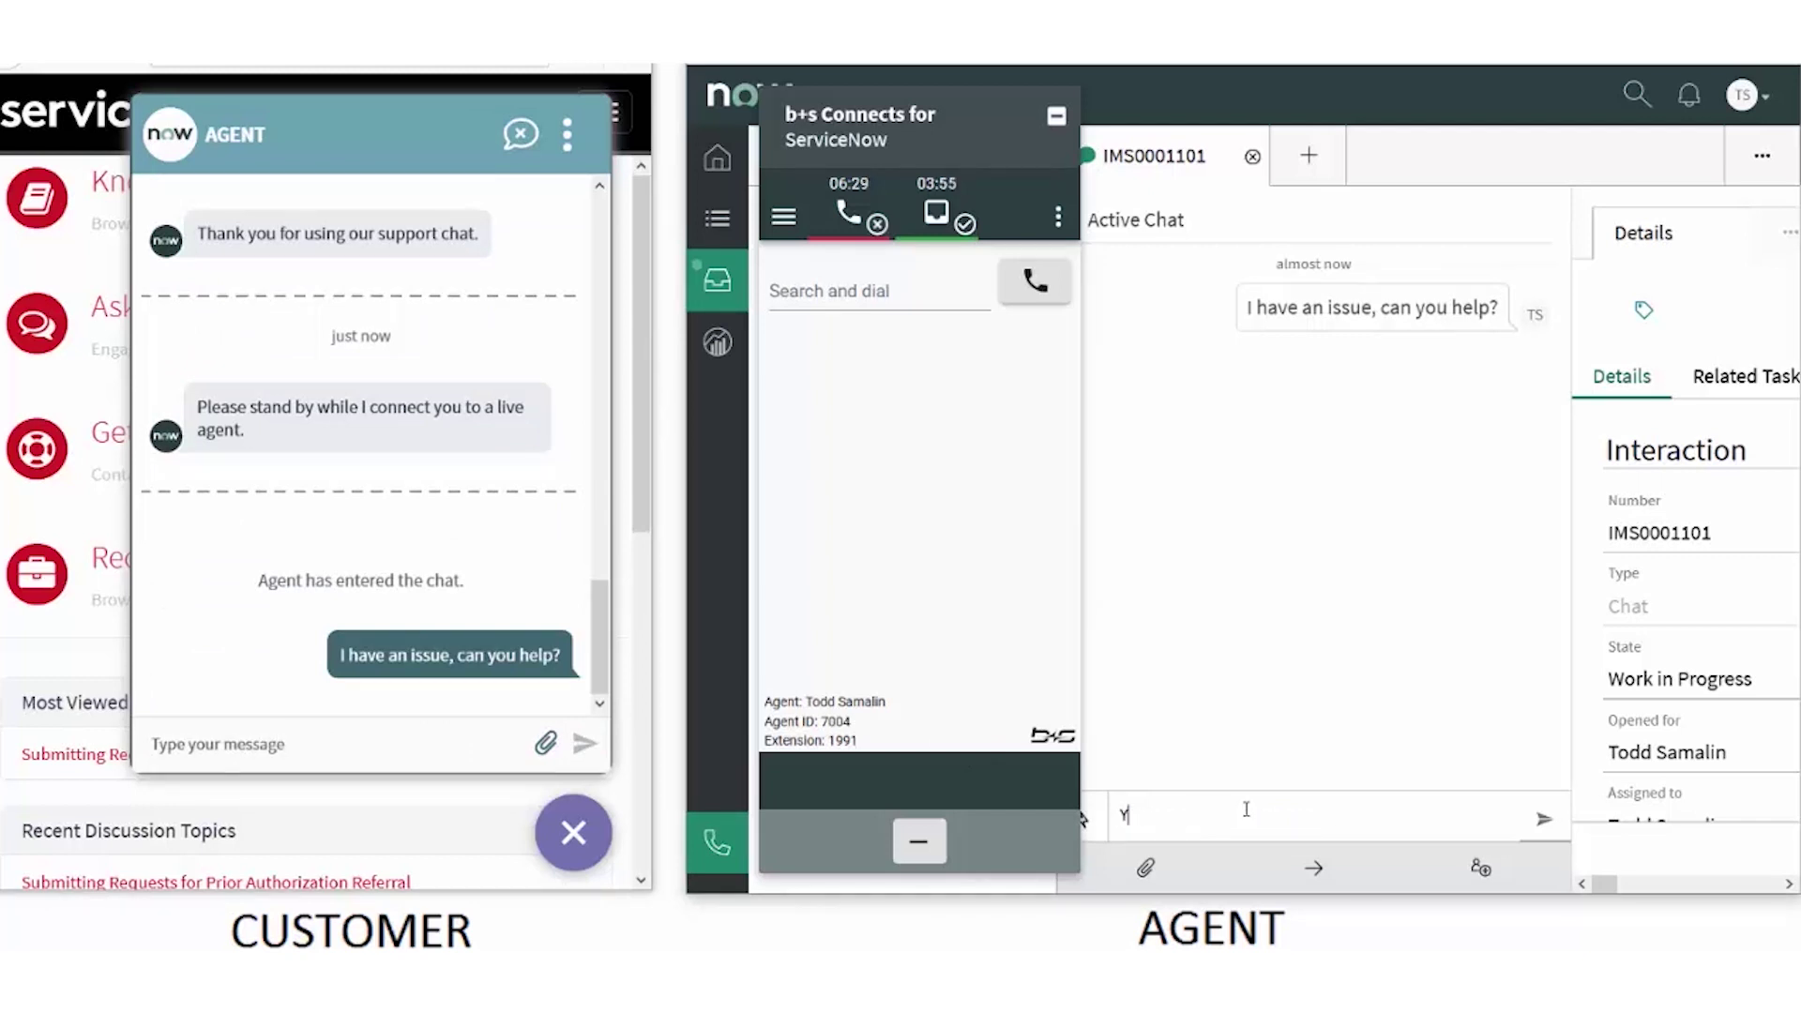